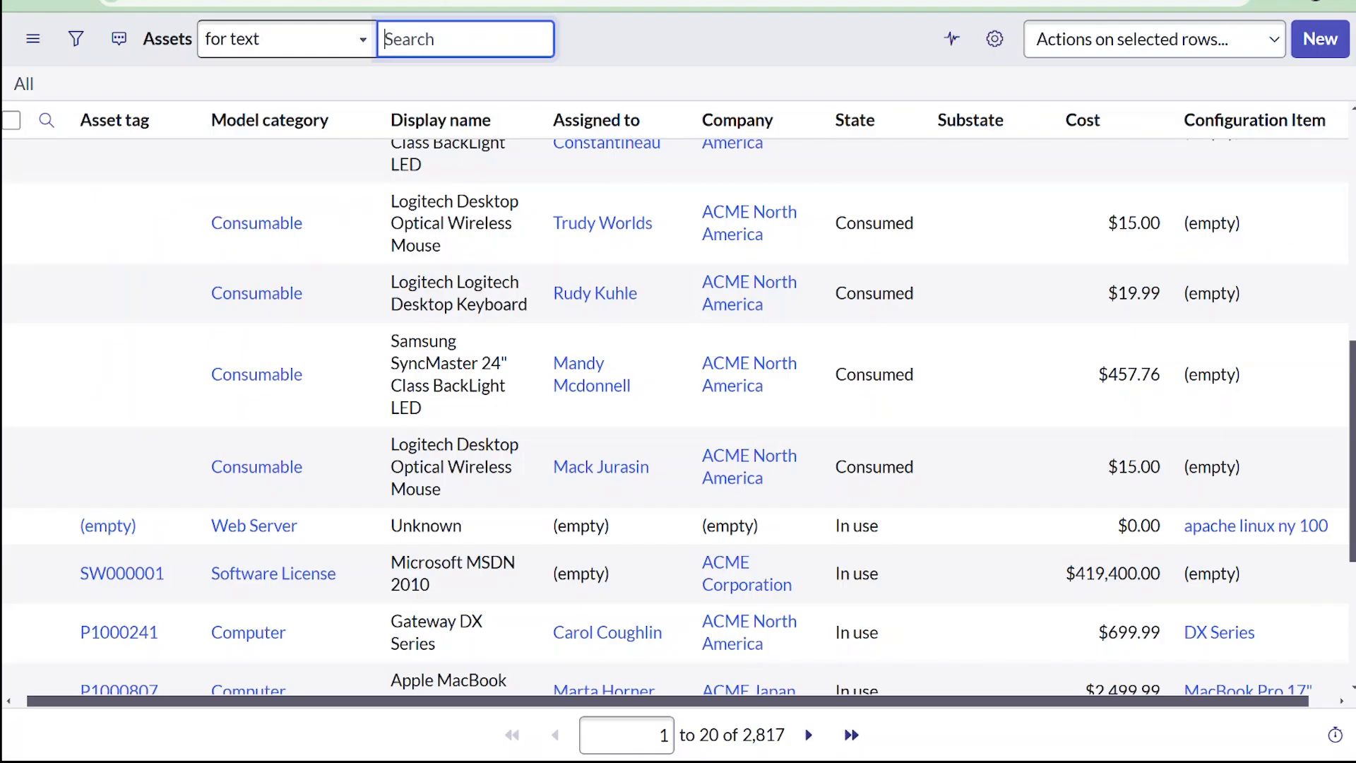
Look through the asset records in the ServiceNow Assets list, including their categories, states and costs.
scroll(419, 302, "down", 3)
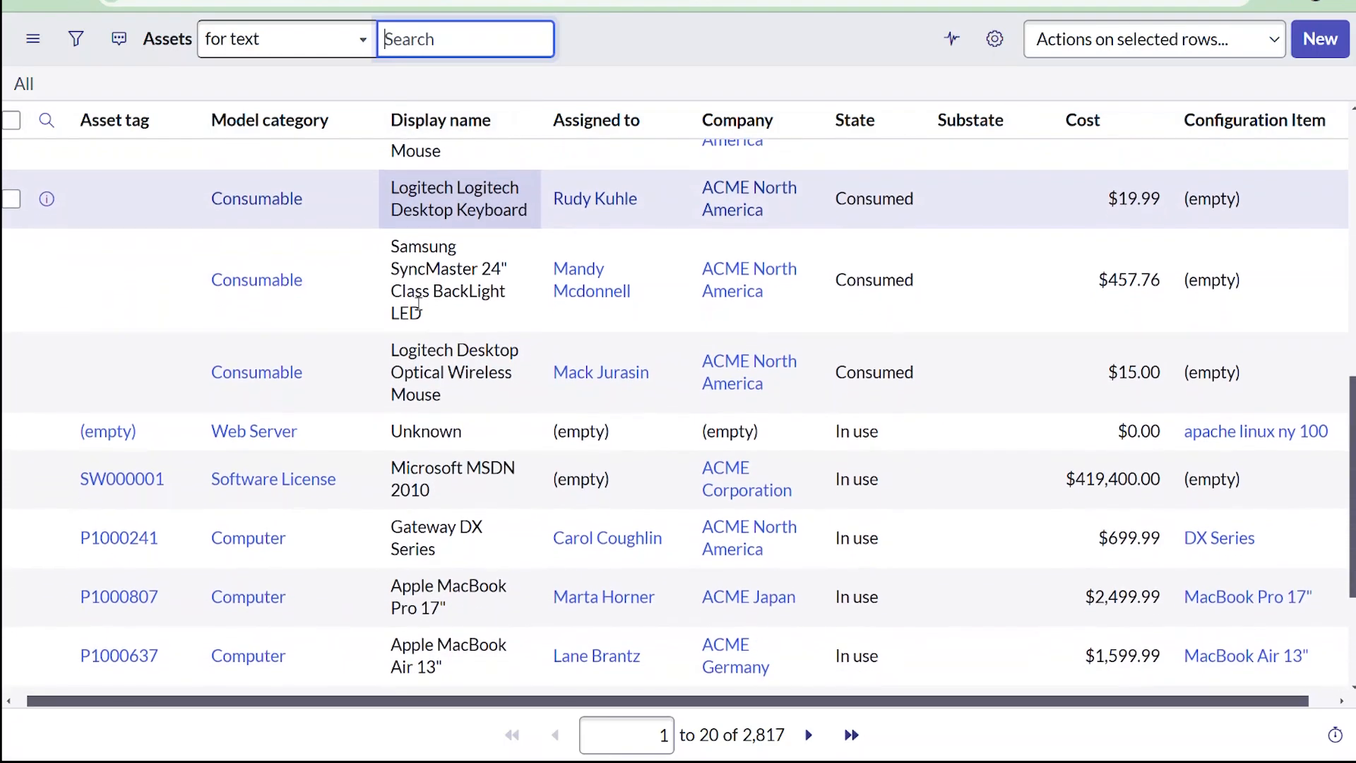
scroll(419, 302, "down", 2)
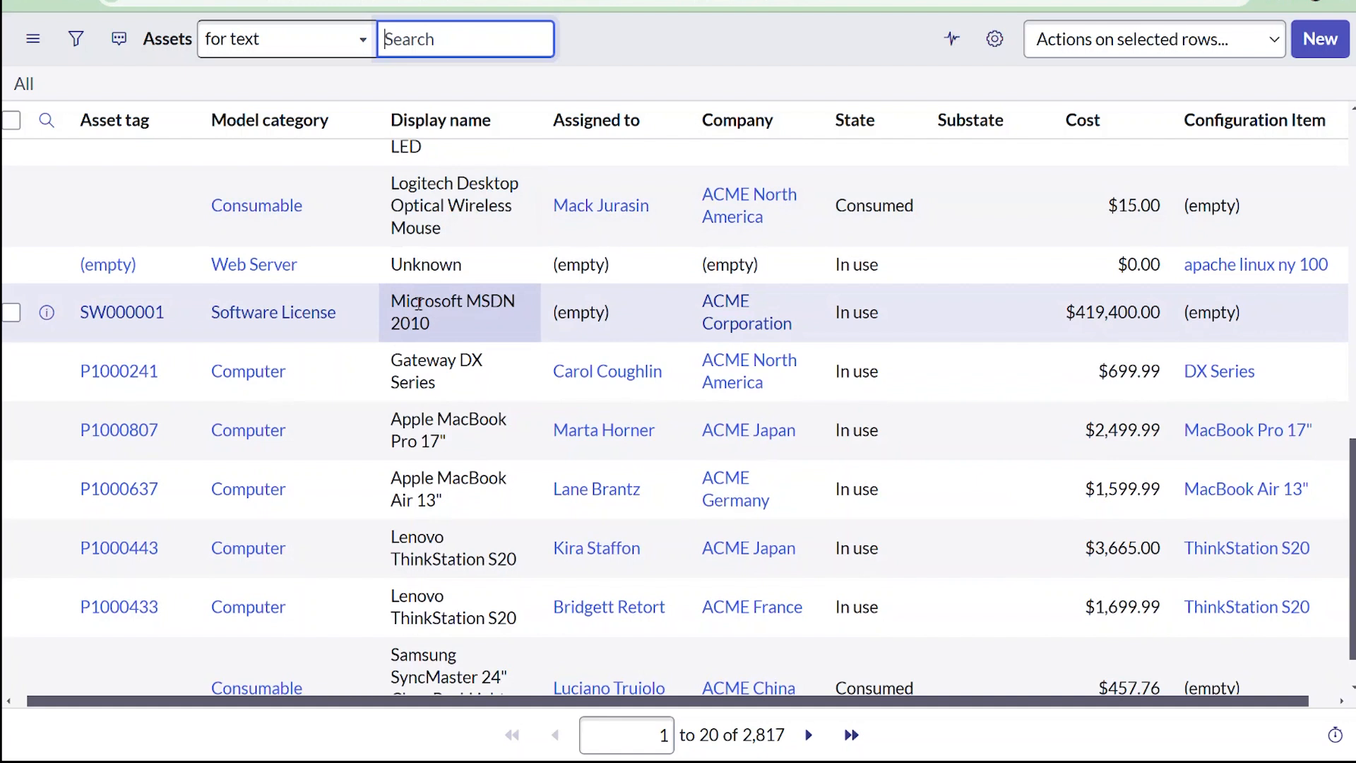
scroll(419, 302, "down", 1)
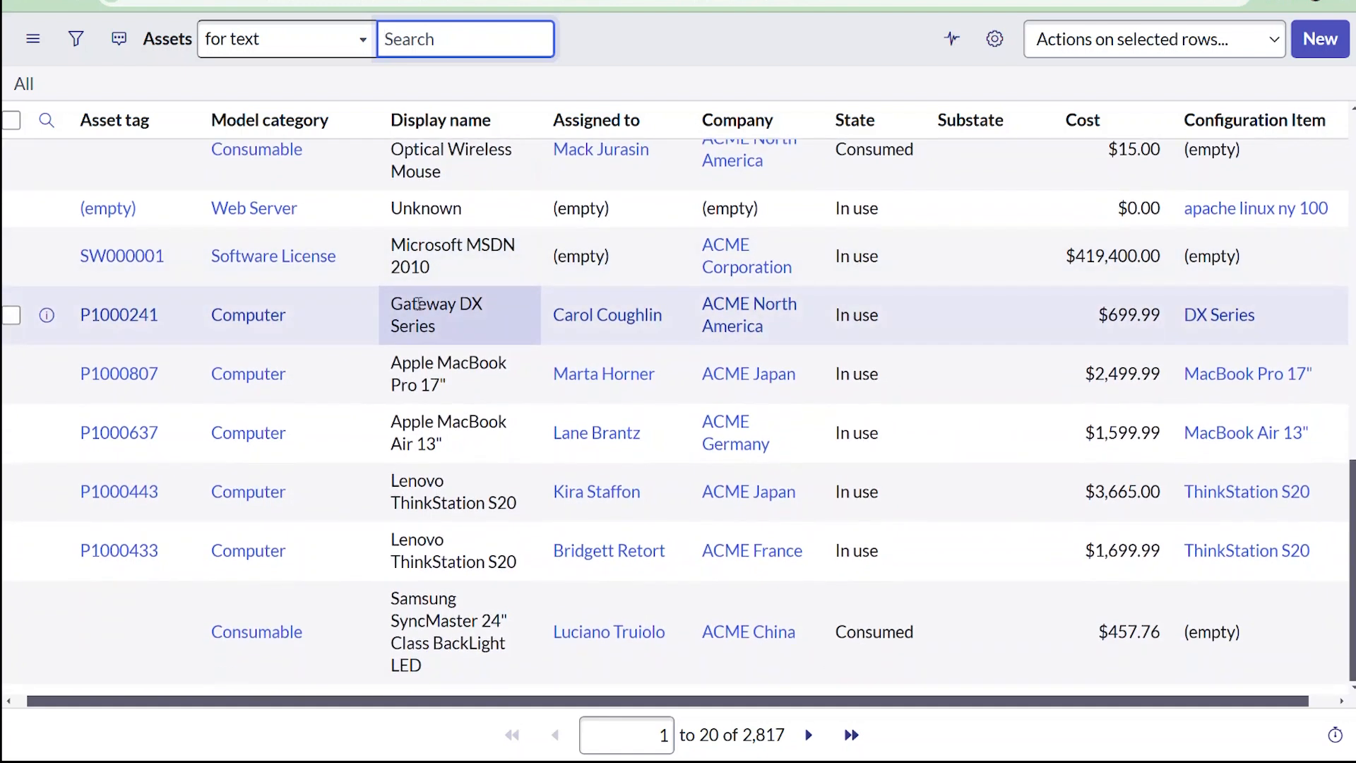
scroll(419, 302, "up", 6)
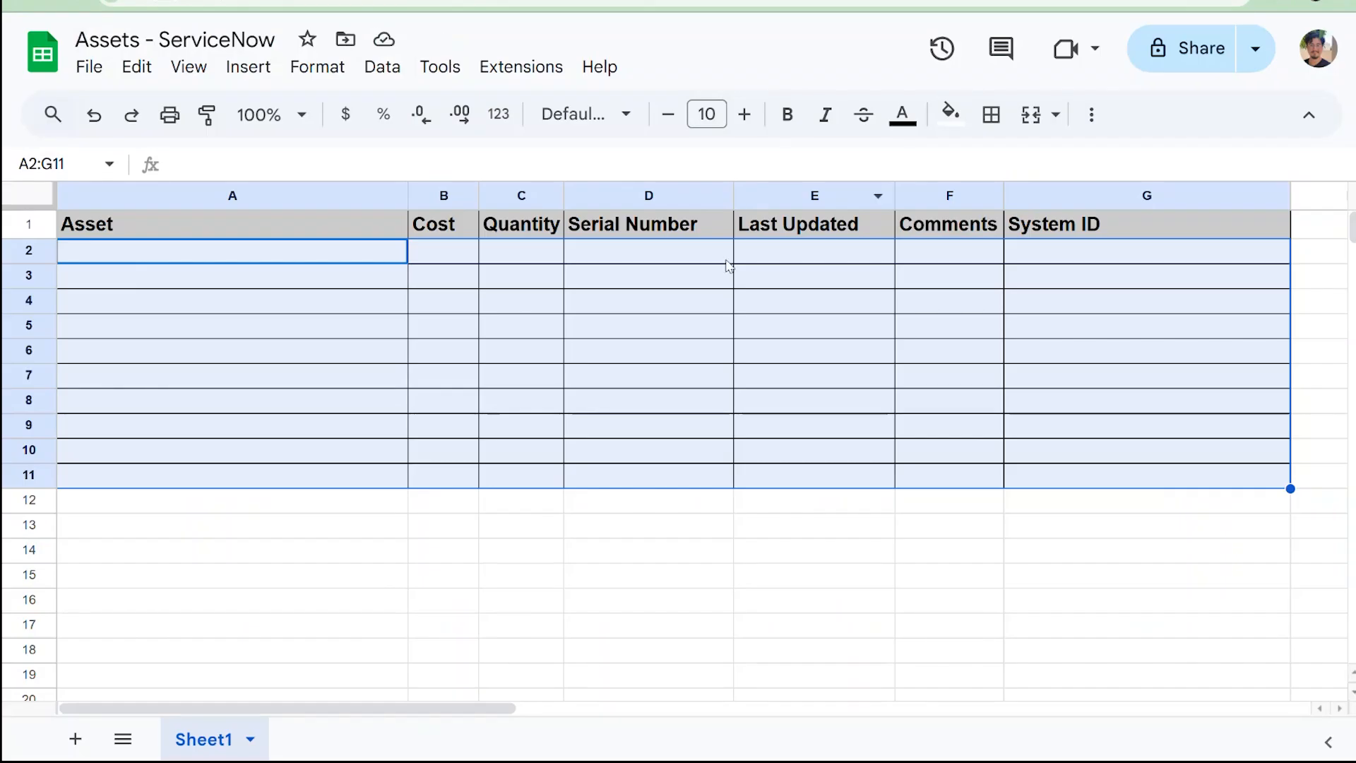
Switch to the Assets - ServiceNow spreadsheet in Google Sheets and examine its column headers and empty rows.
left_click(614, 311)
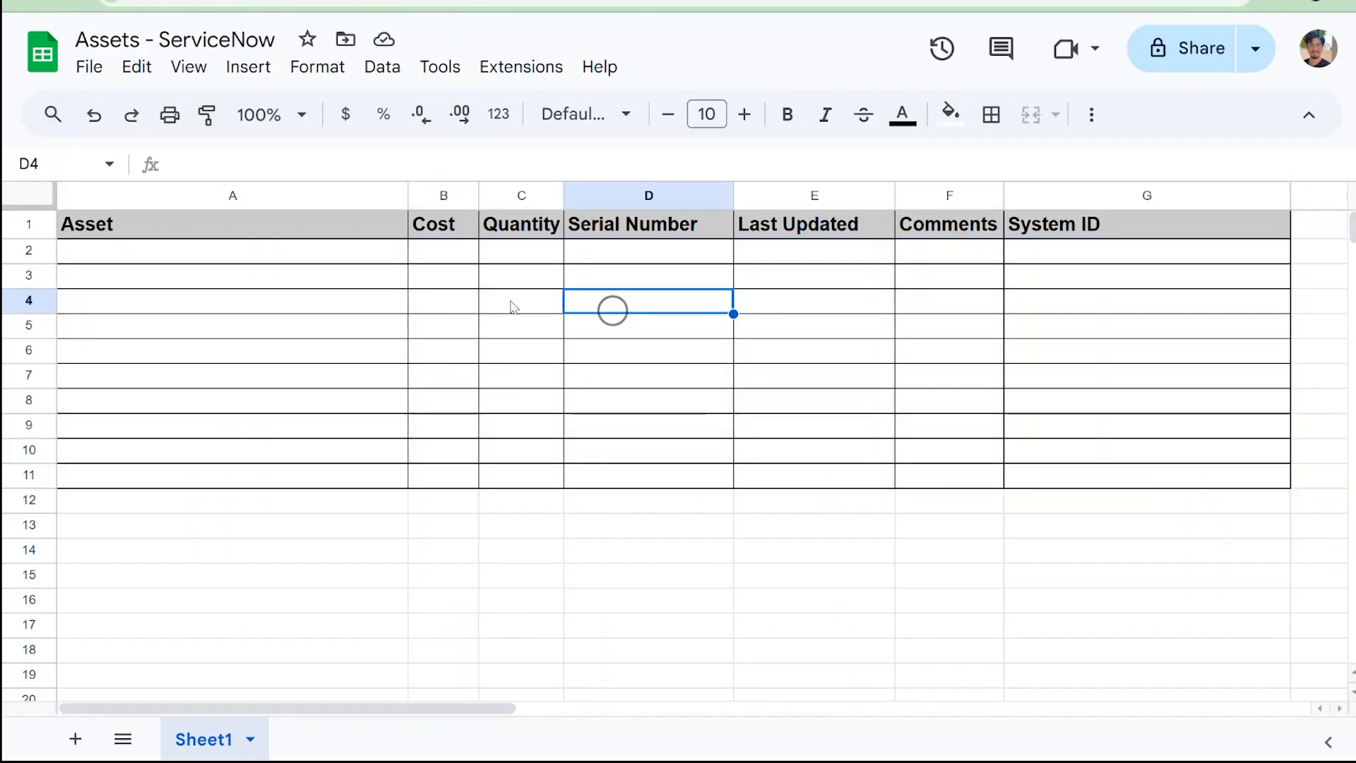
left_click(351, 225)
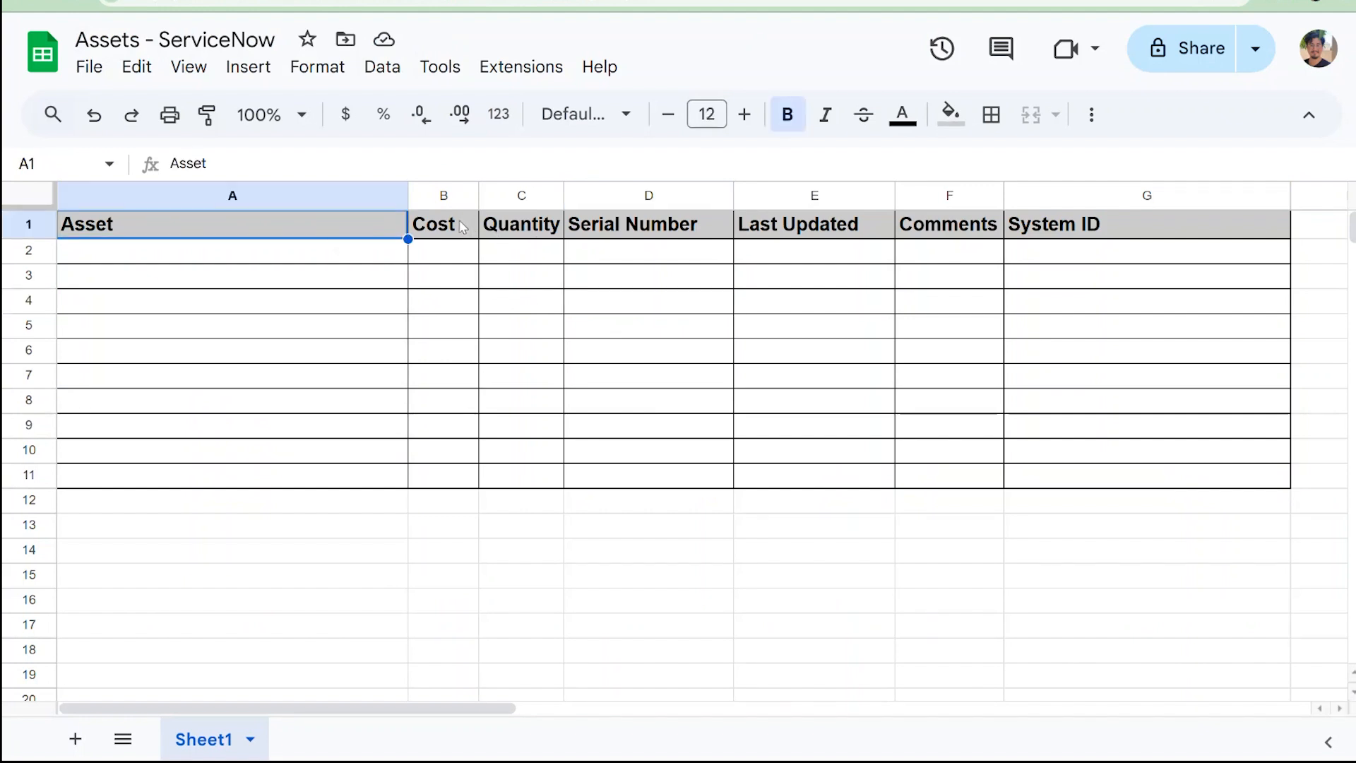
left_click(325, 250)
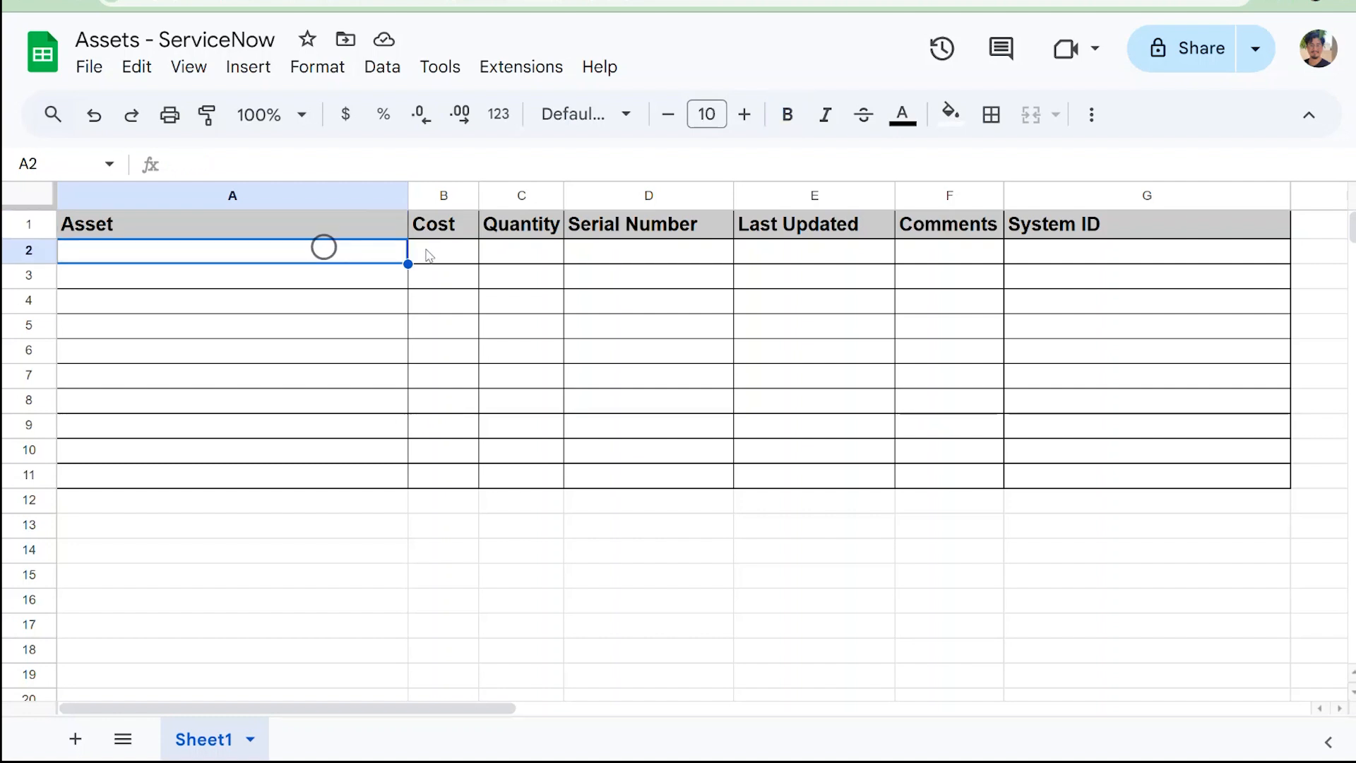
left_click(451, 251)
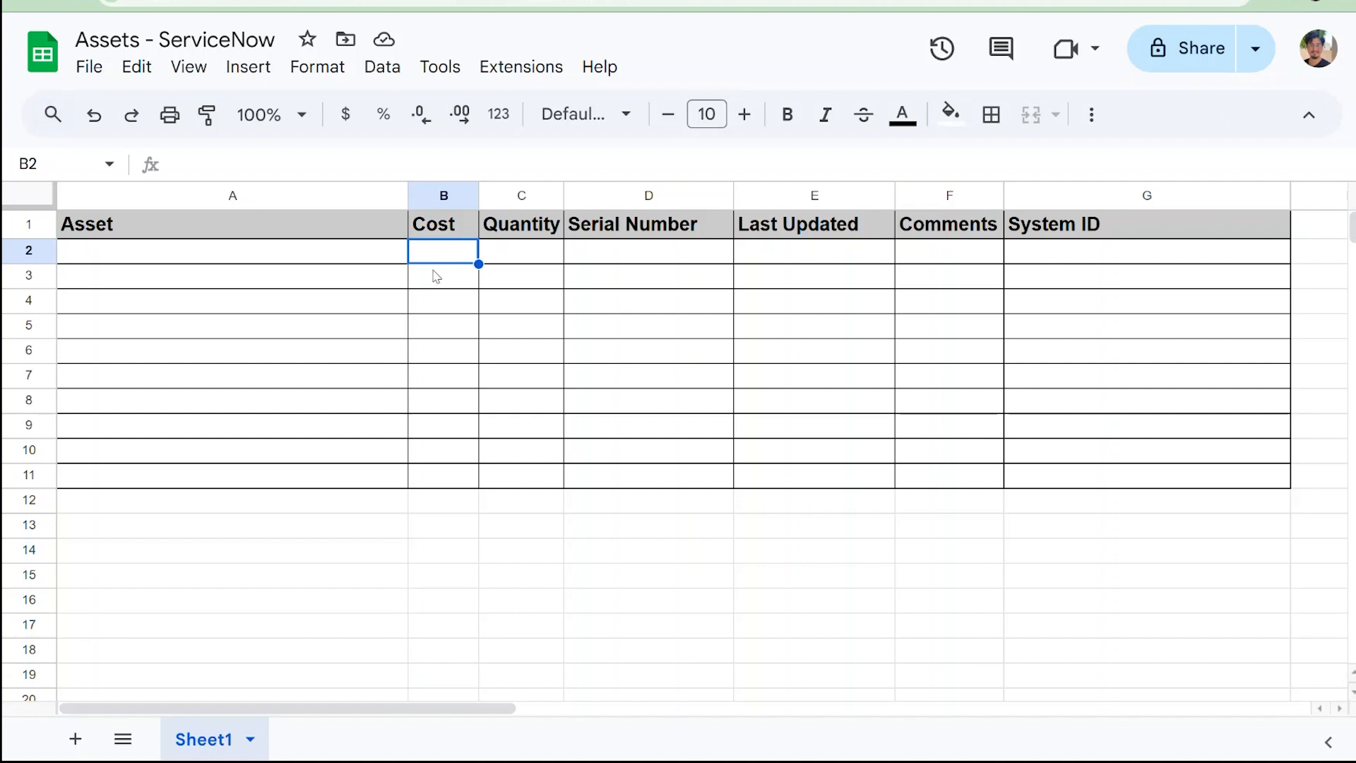
left_click(241, 492)
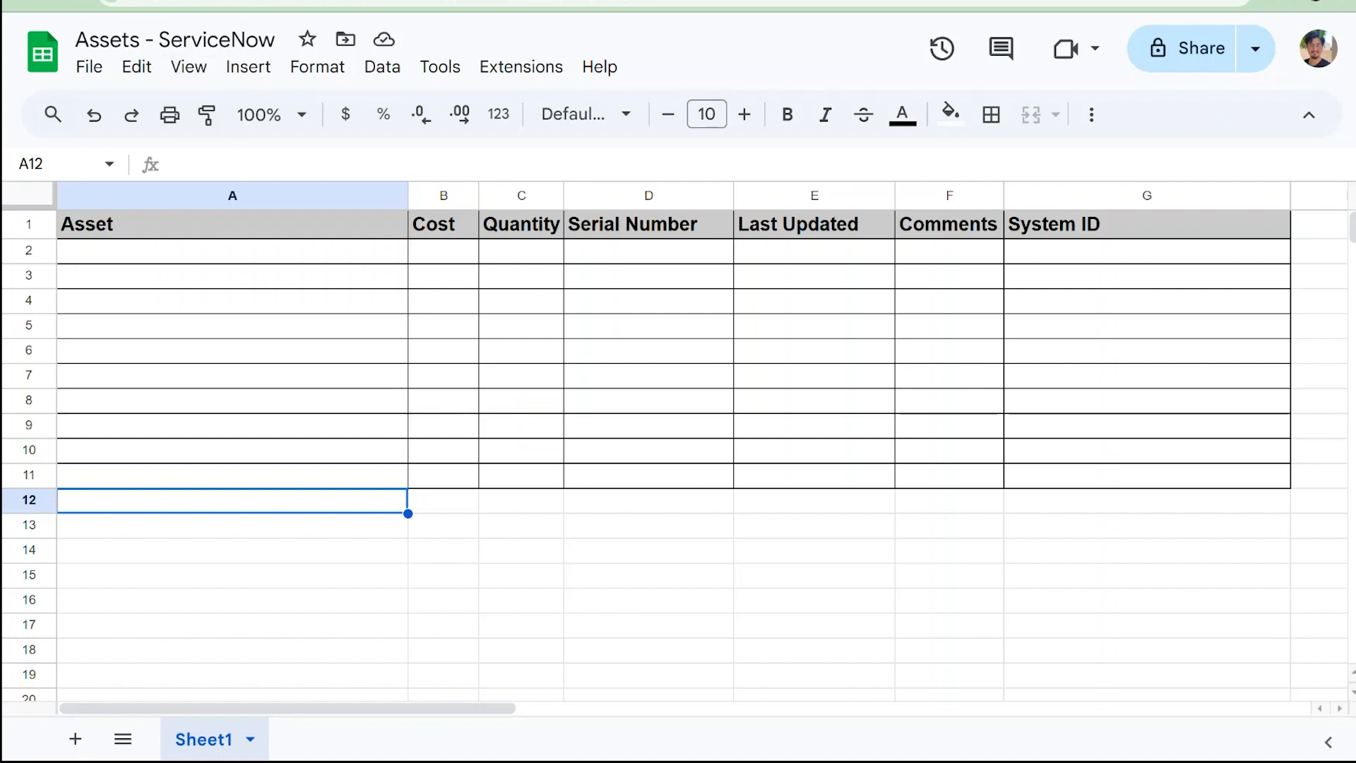
Switch to Celigo and open the Sync ServiceNow Assets to Google Sheets Spreadsheet flow in the Employee Service Desk Demo Kit Flows integration.
left_click(195, 1)
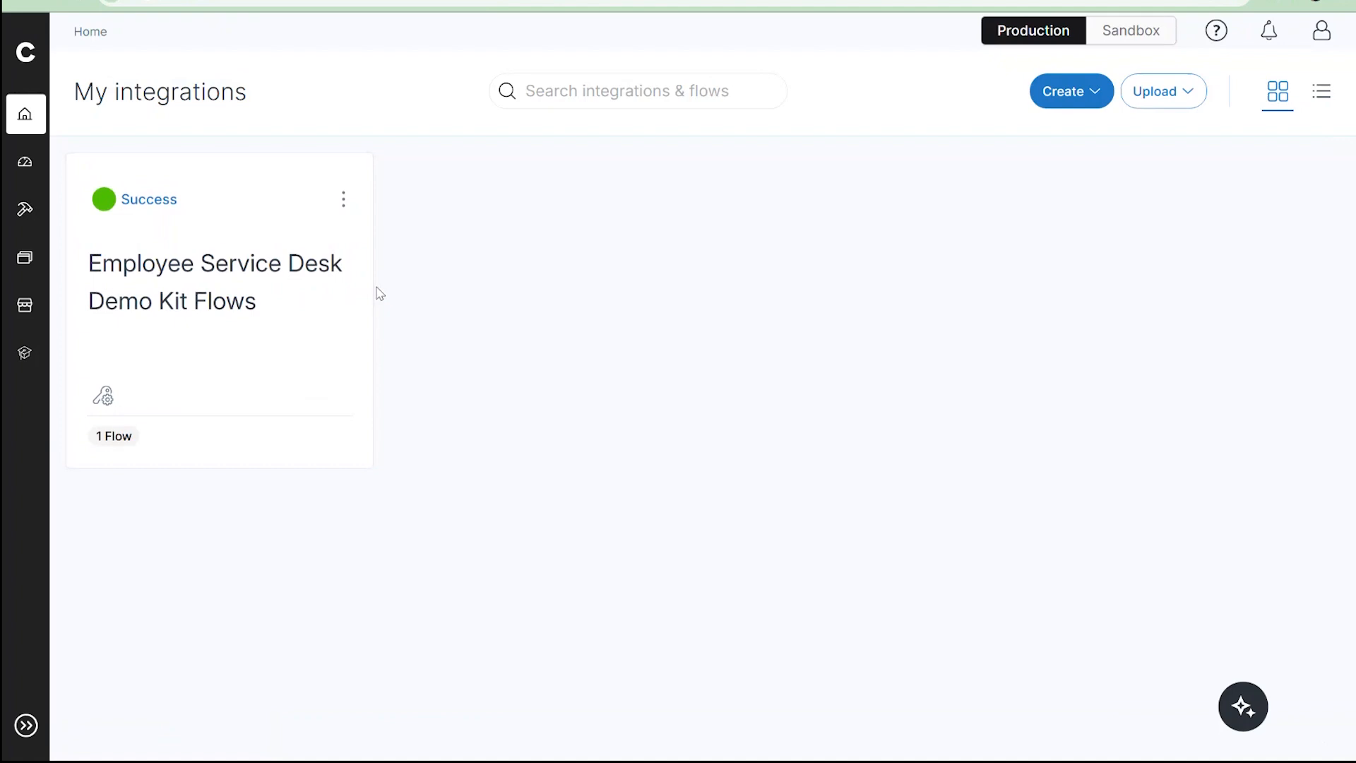
left_click(266, 267)
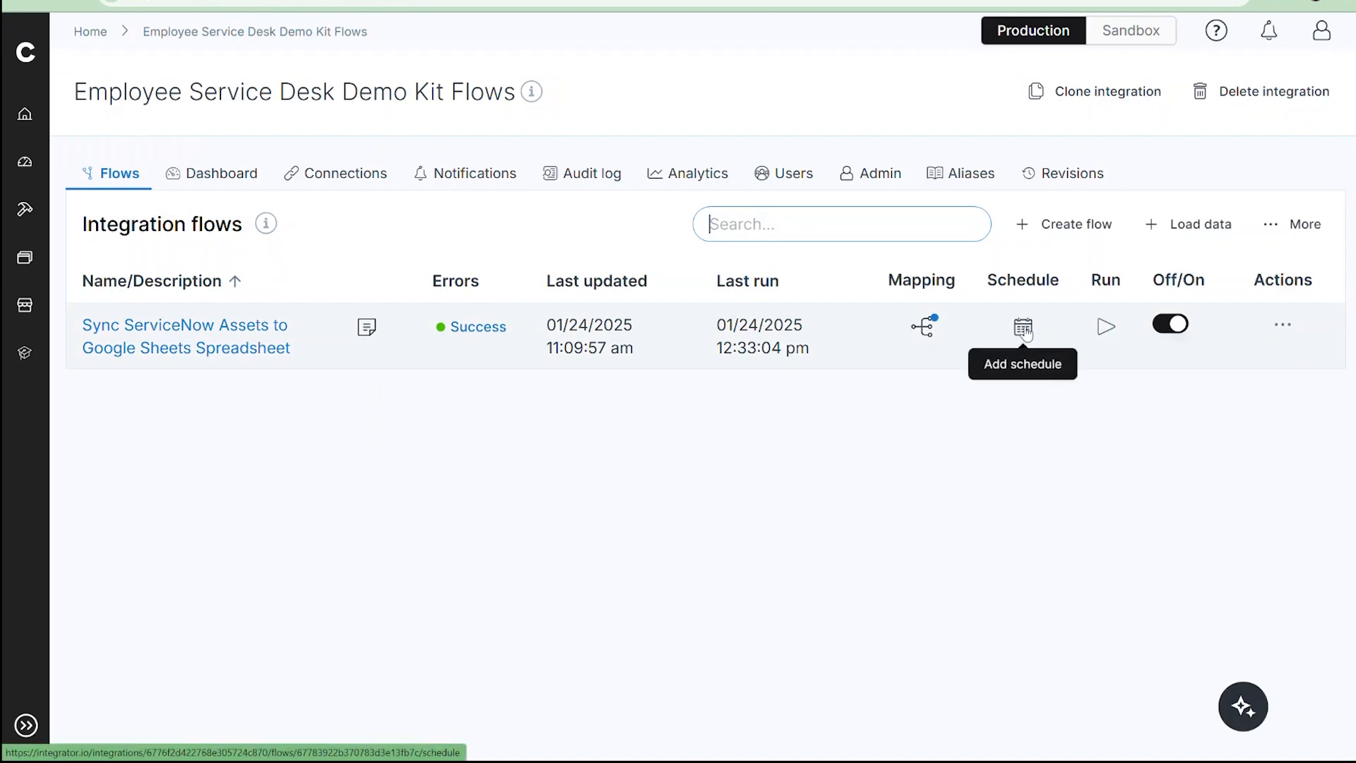
left_click(256, 359)
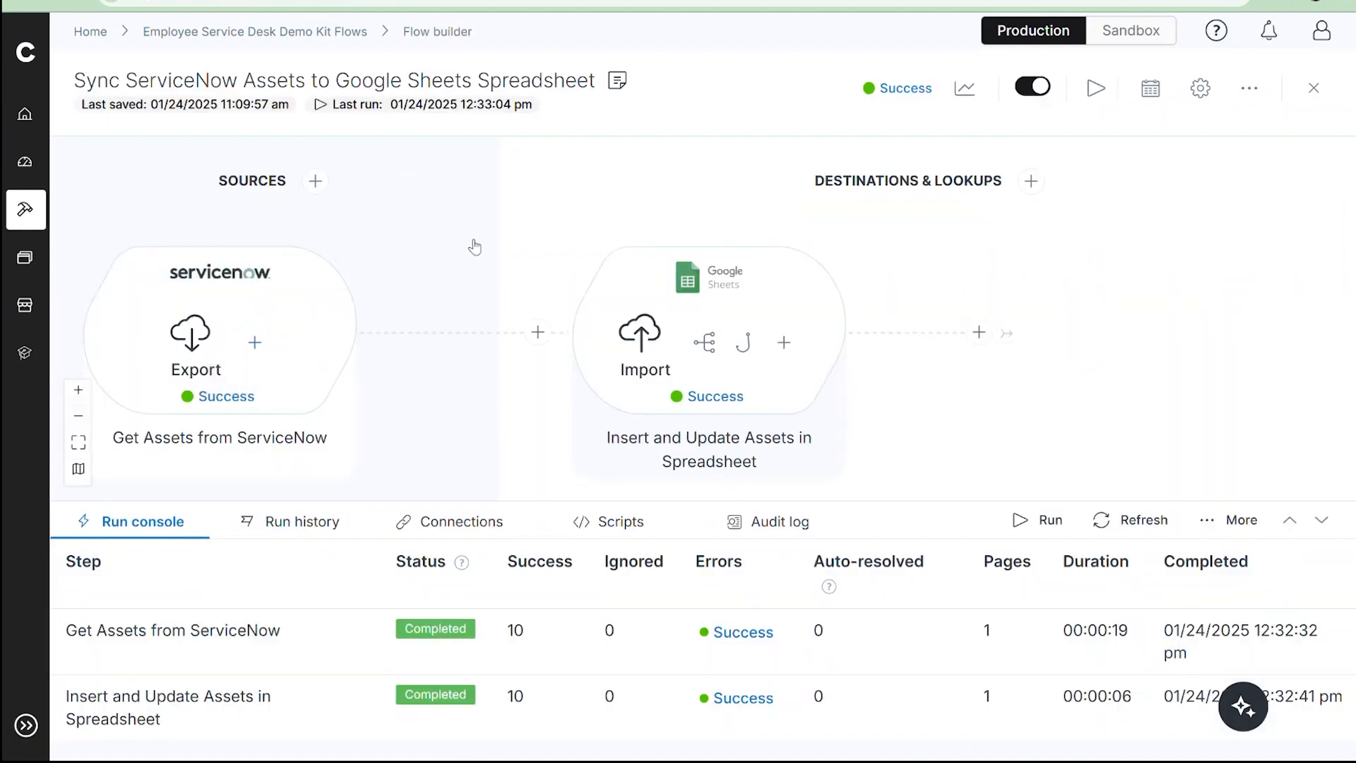
Open the Get Assets from ServiceNow export and check its table name against the ServiceNow Tables list.
left_click(191, 336)
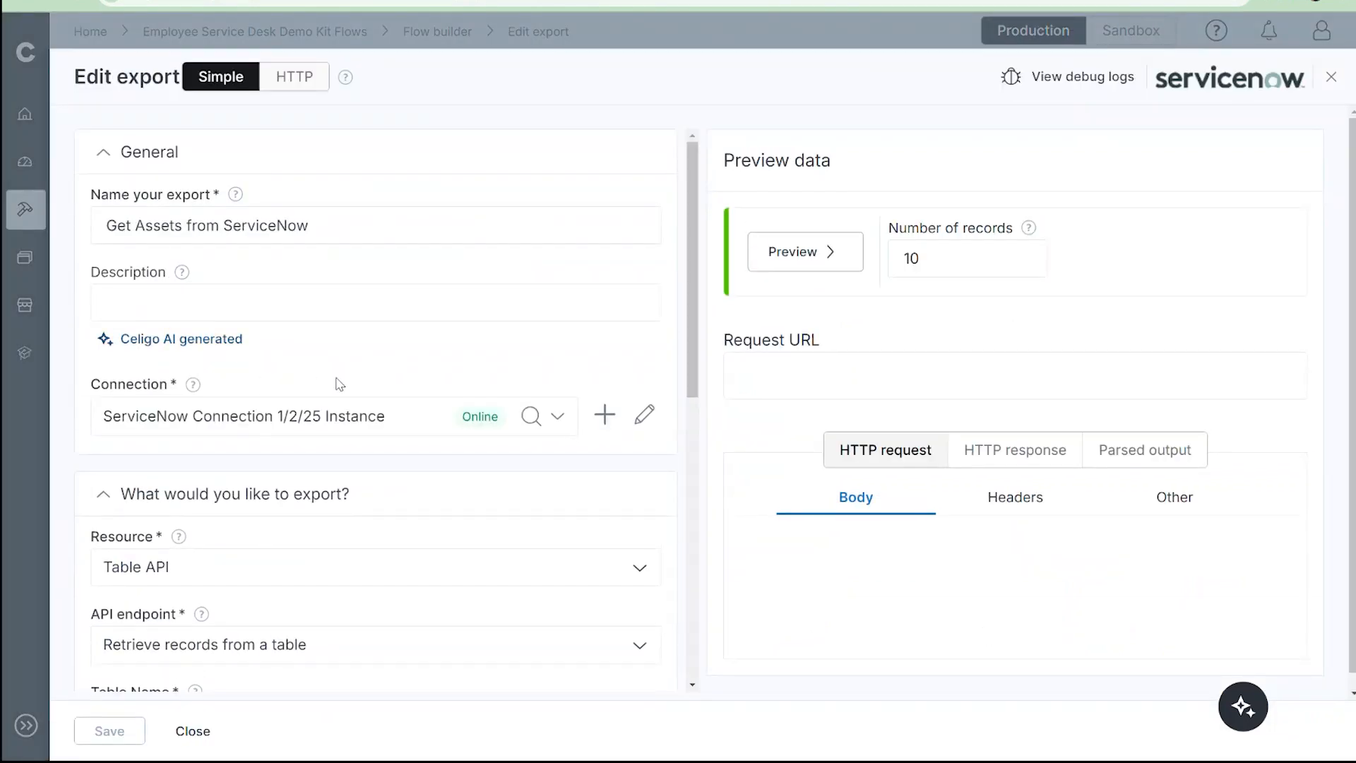
scroll(361, 398, "down", 1)
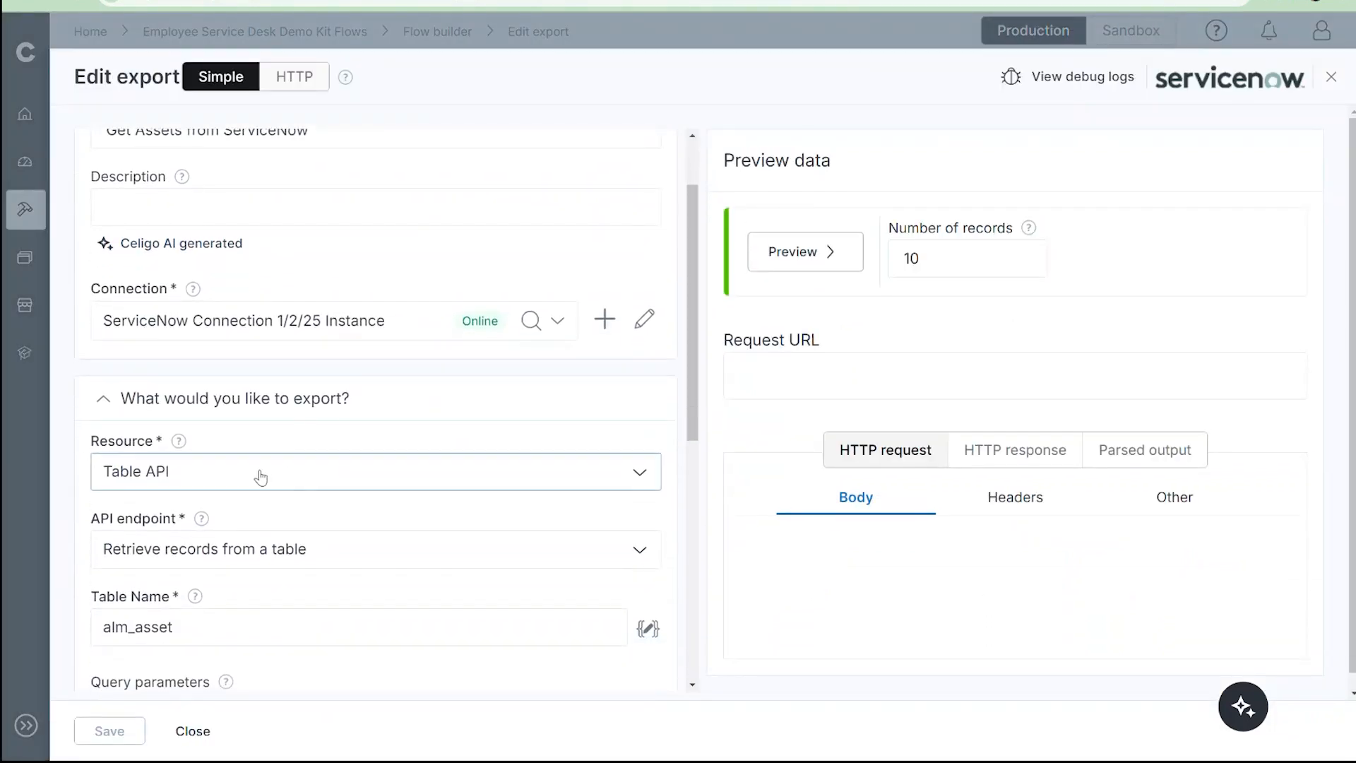
scroll(261, 477, "down", 1)
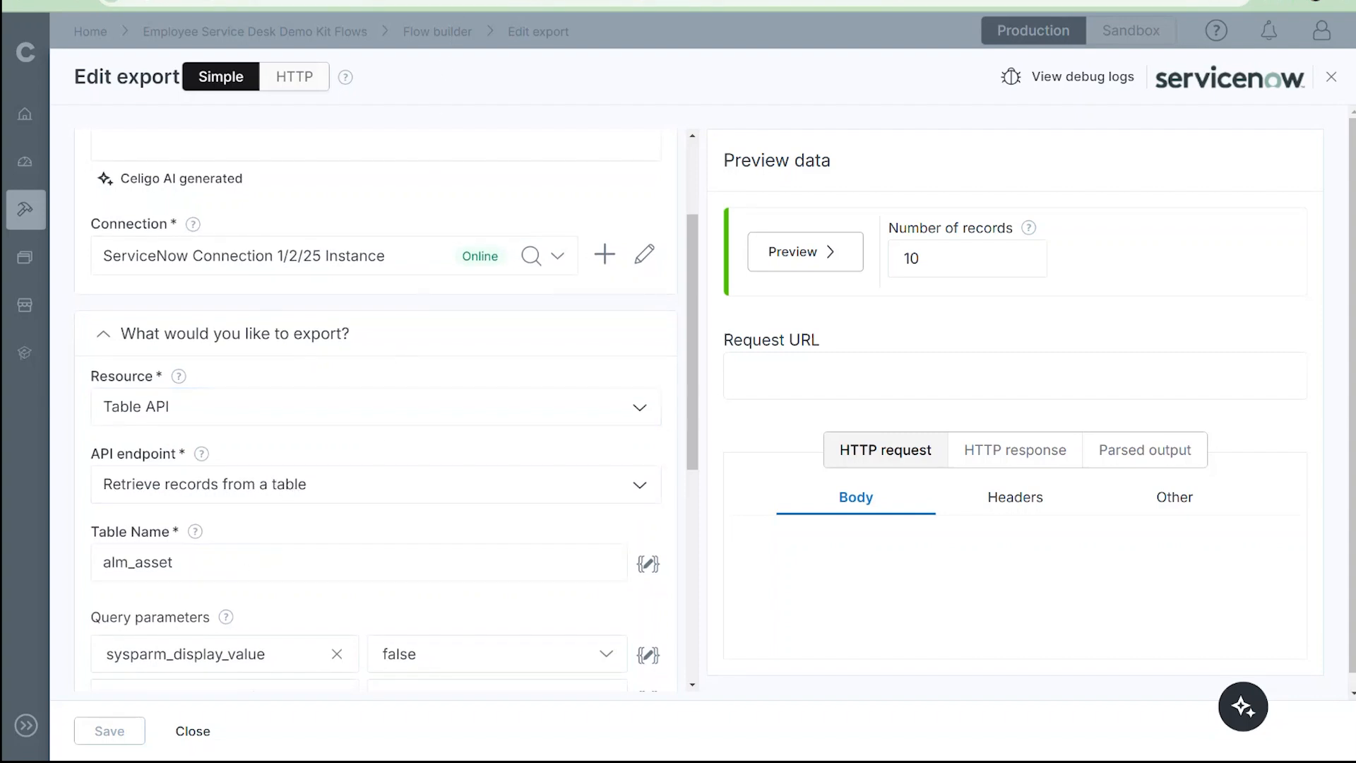
key("ctrl+Tab")
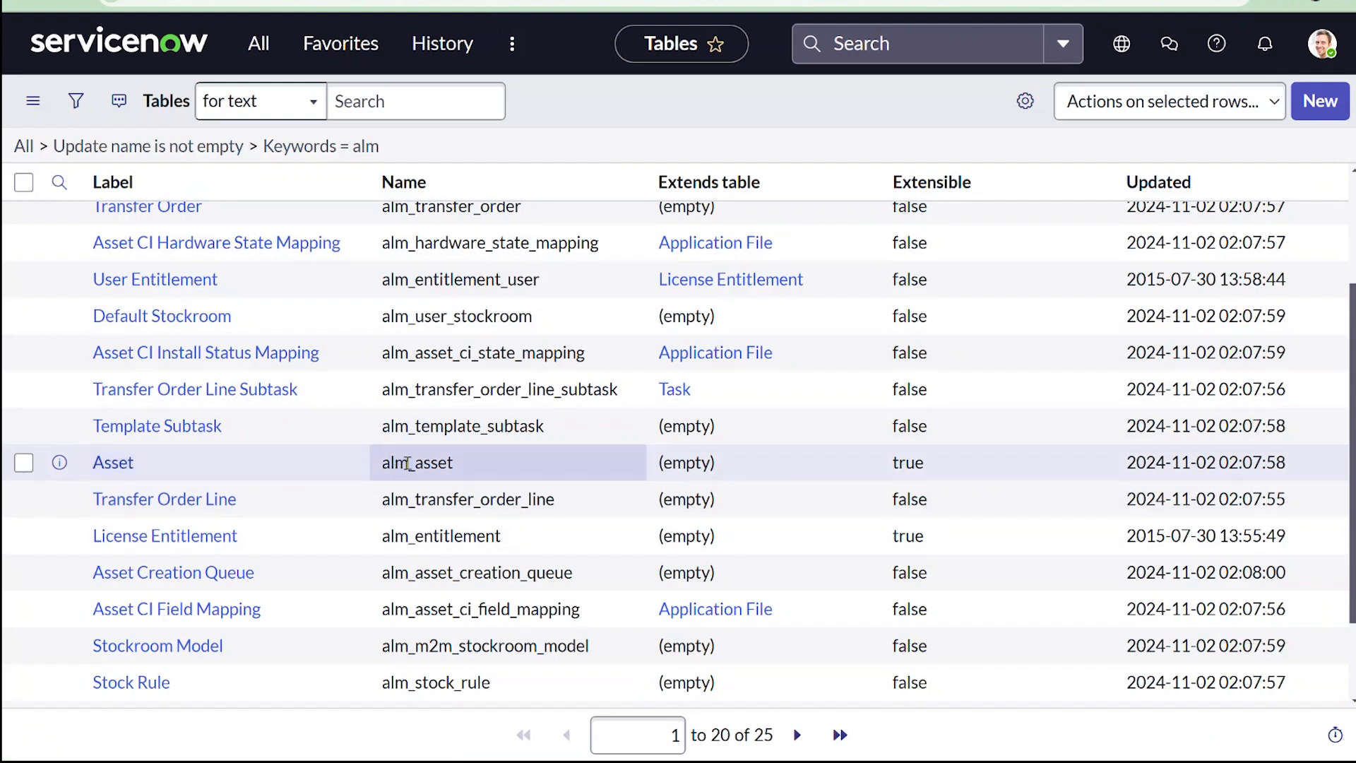
key("ctrl+Tab")
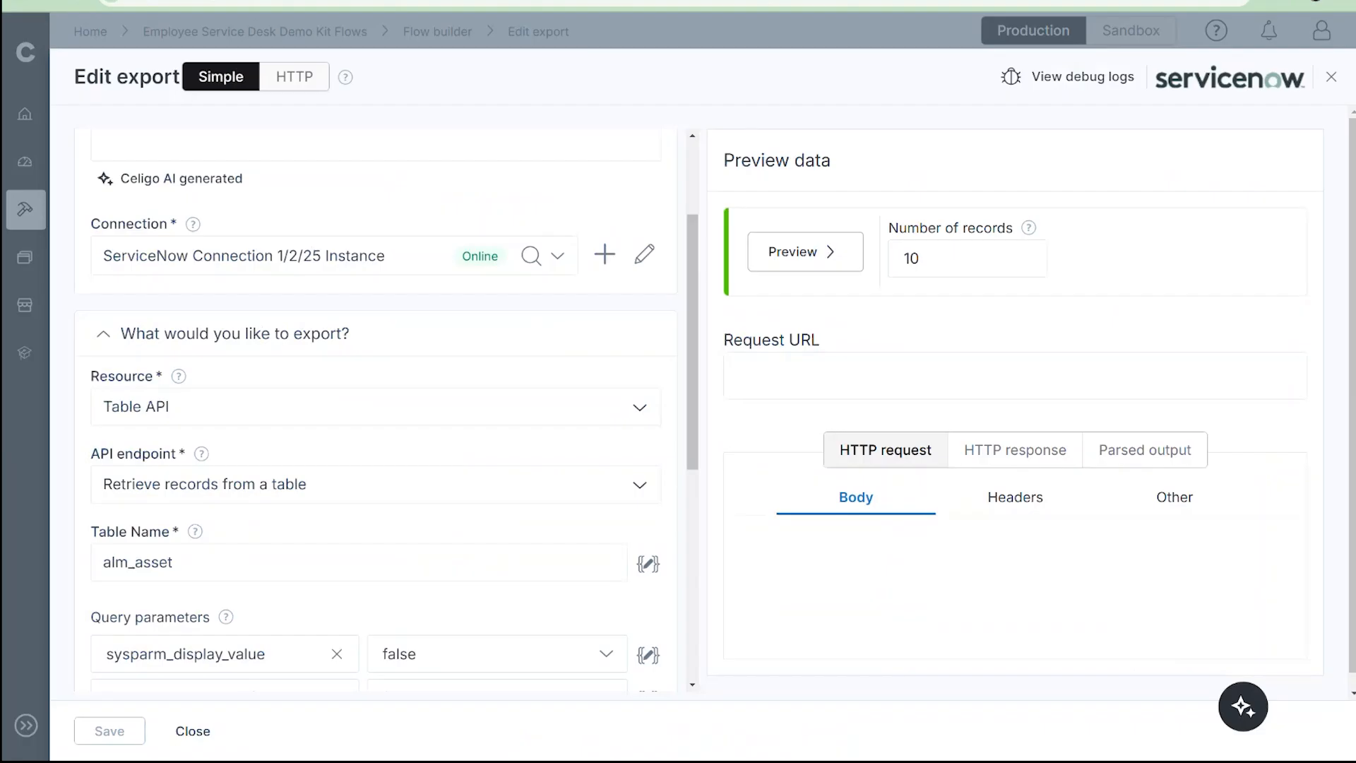
Review the ServiceNow export's query parameters, available export types and record limit, and close its settings without changes.
scroll(415, 485, "down", 3)
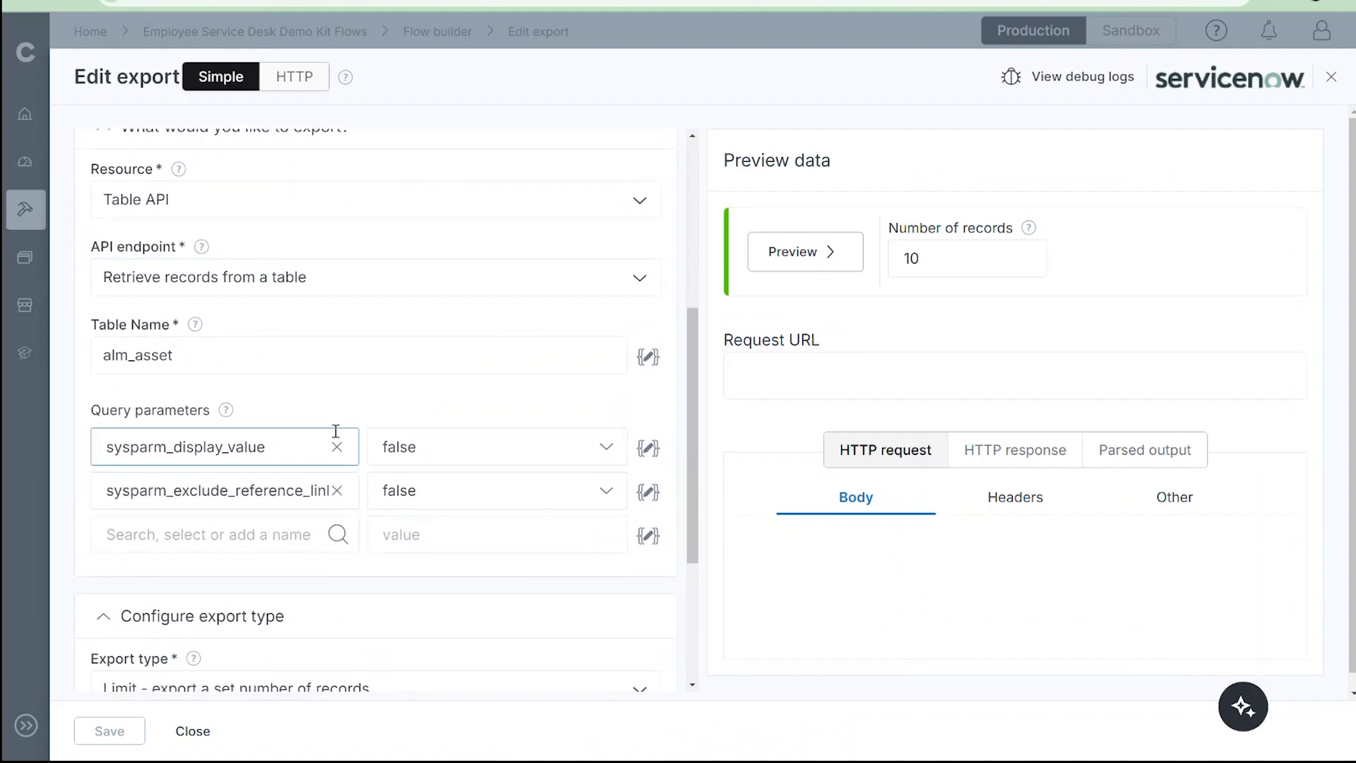
scroll(380, 400, "down", 3)
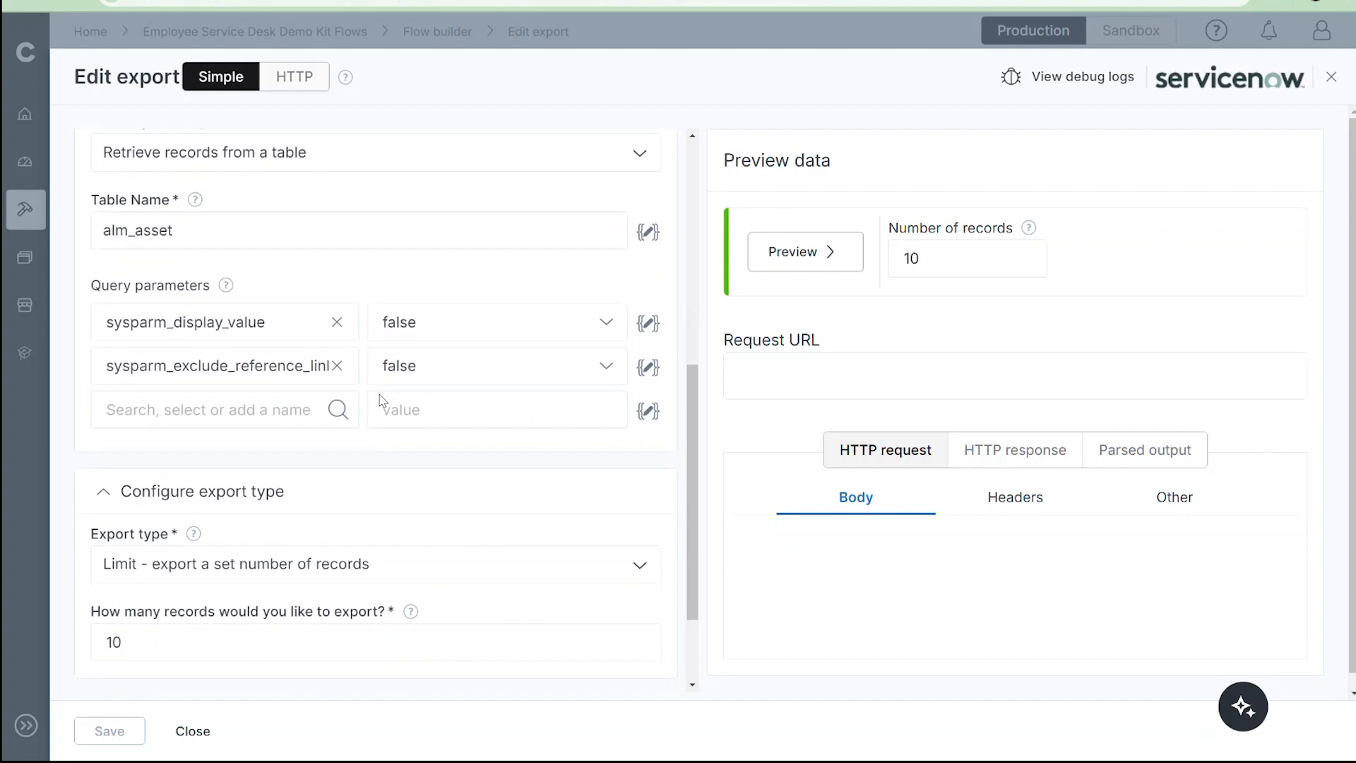
scroll(380, 401, "down", 1)
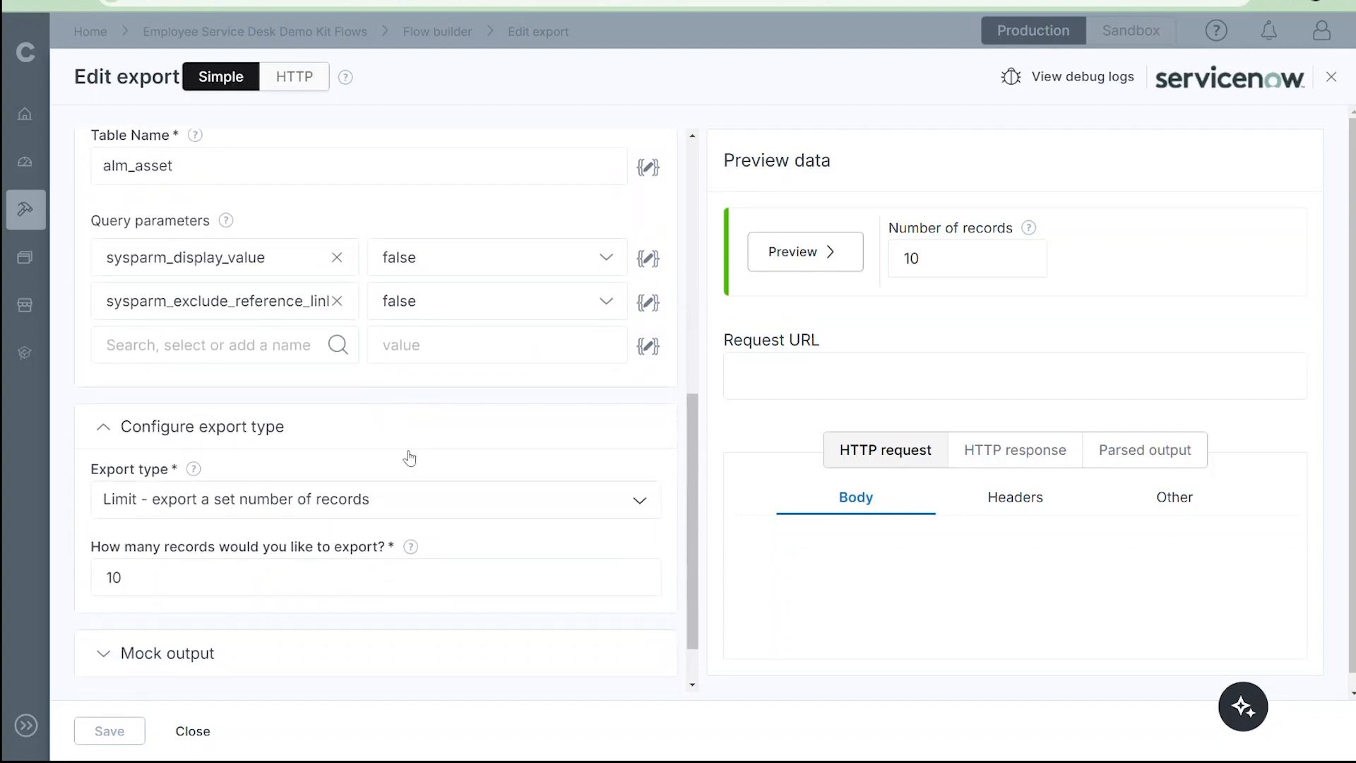
left_click(405, 499)
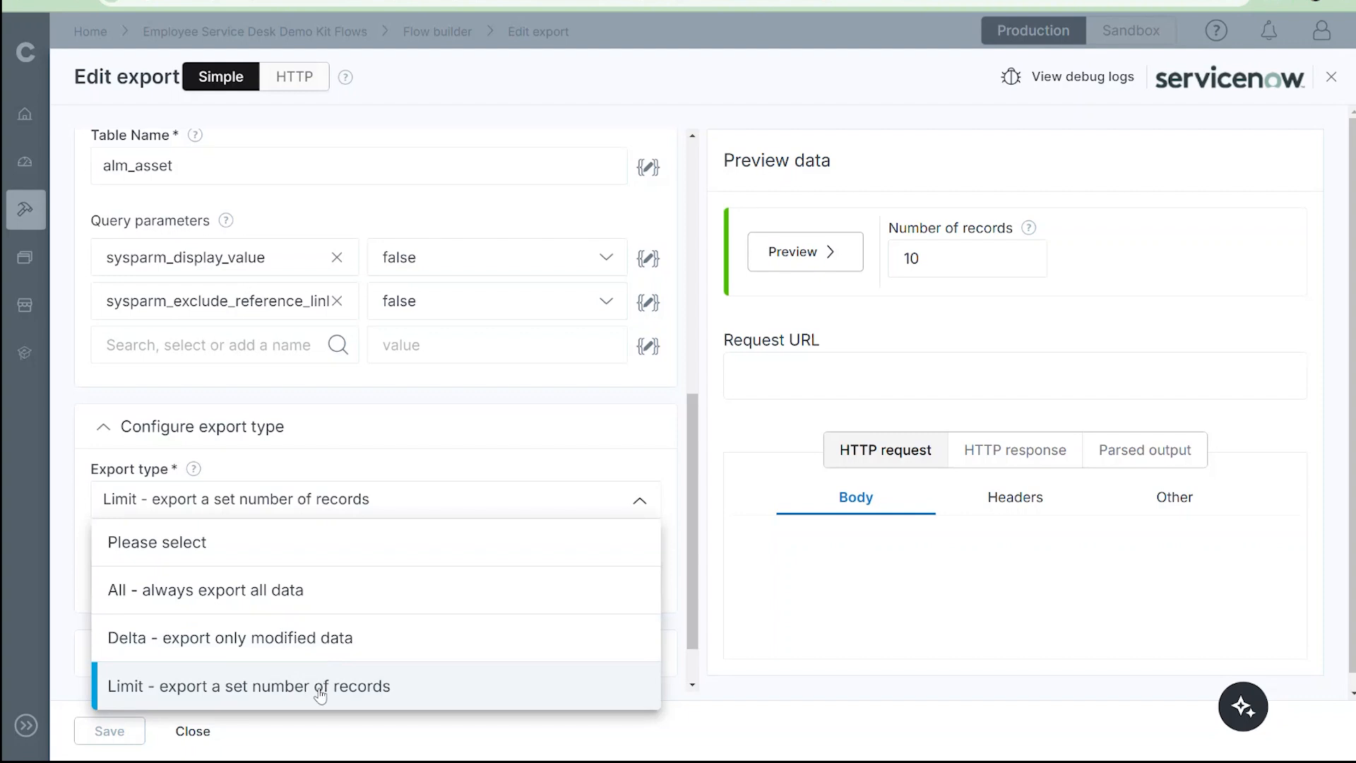
left_click(478, 442)
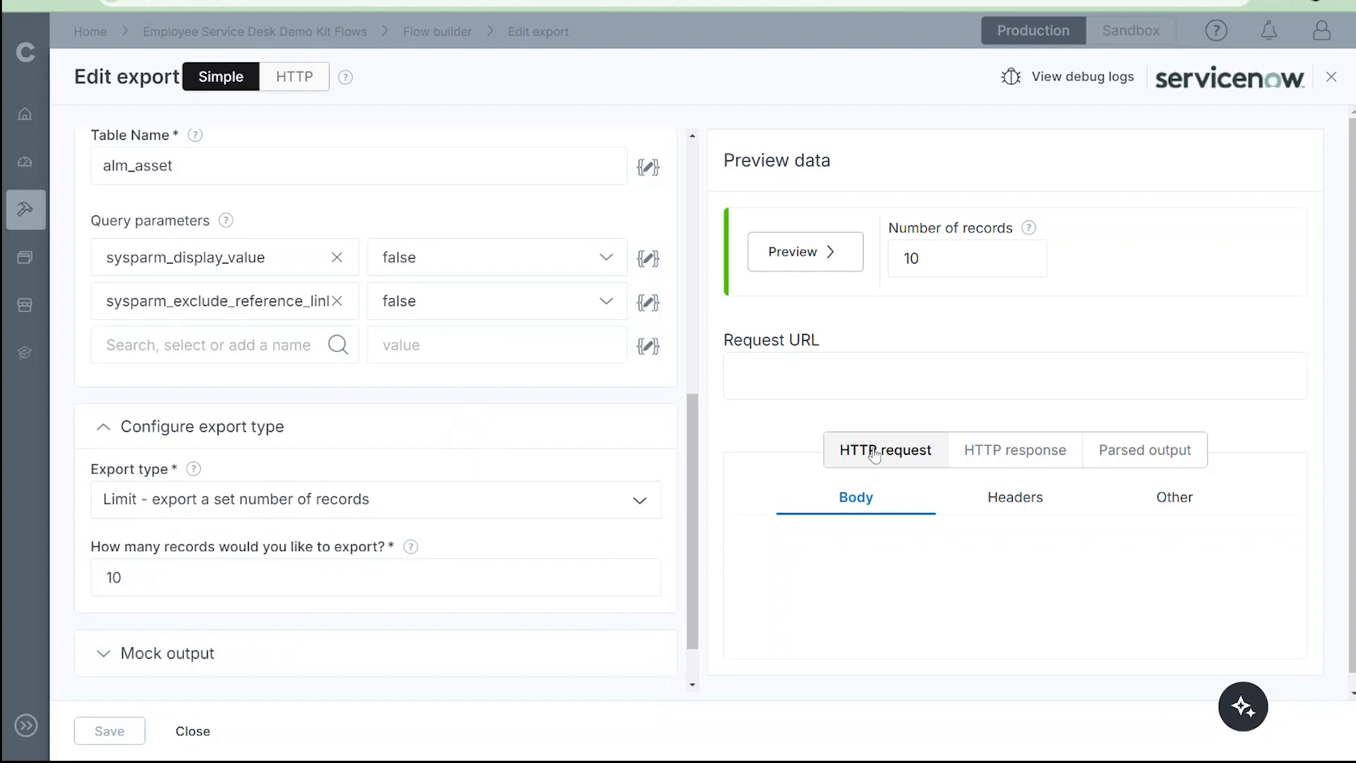
left_click(1332, 76)
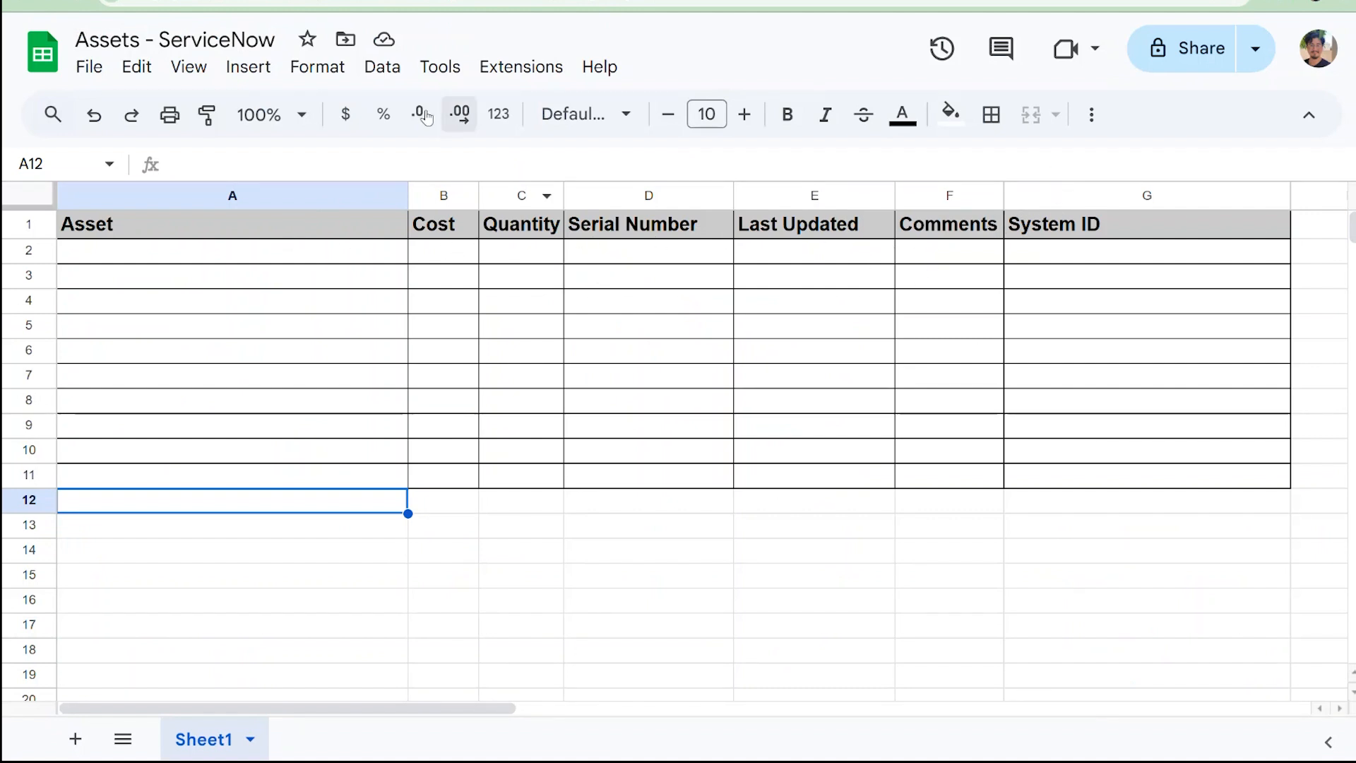
Examine the spreadsheet ID in the Google Sheets web address and the name of its sheet.
left_click(361, 1)
left_click(327, 1)
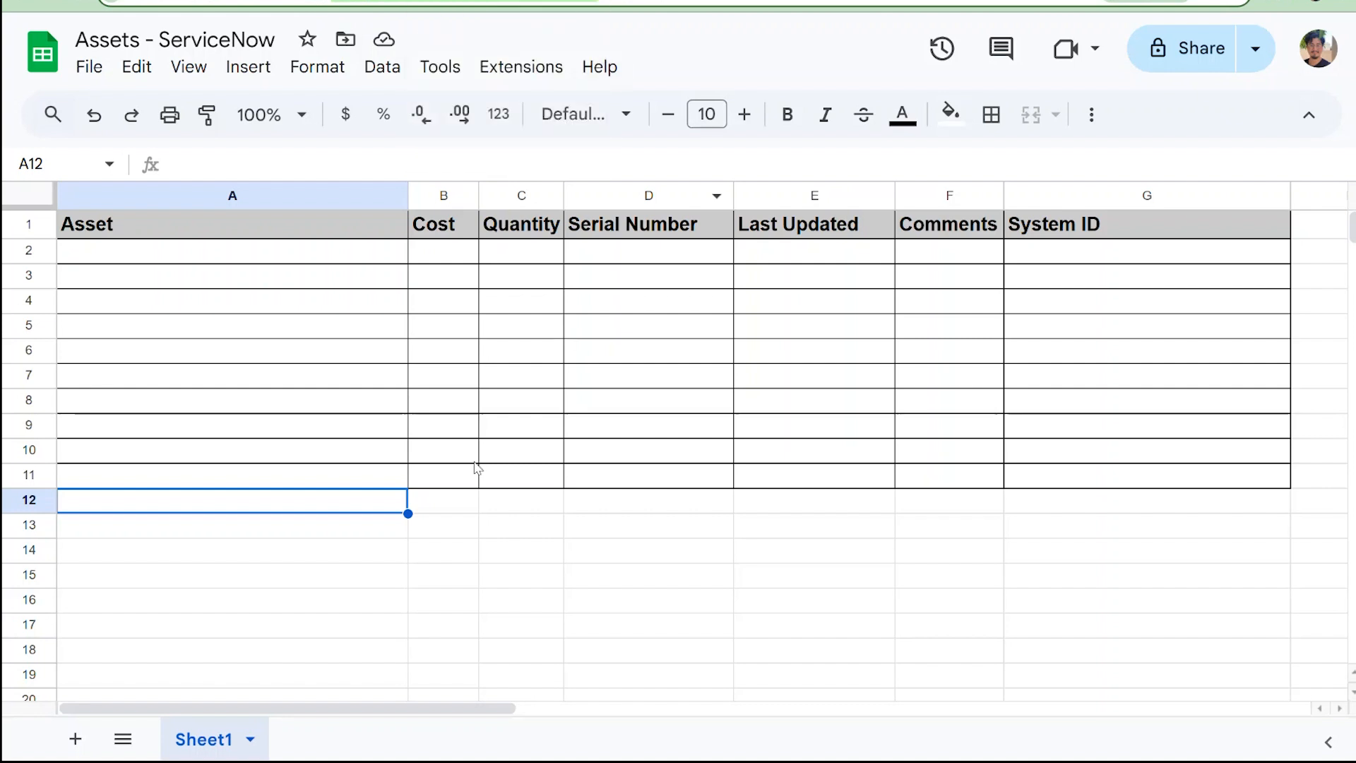
left_click(349, 615)
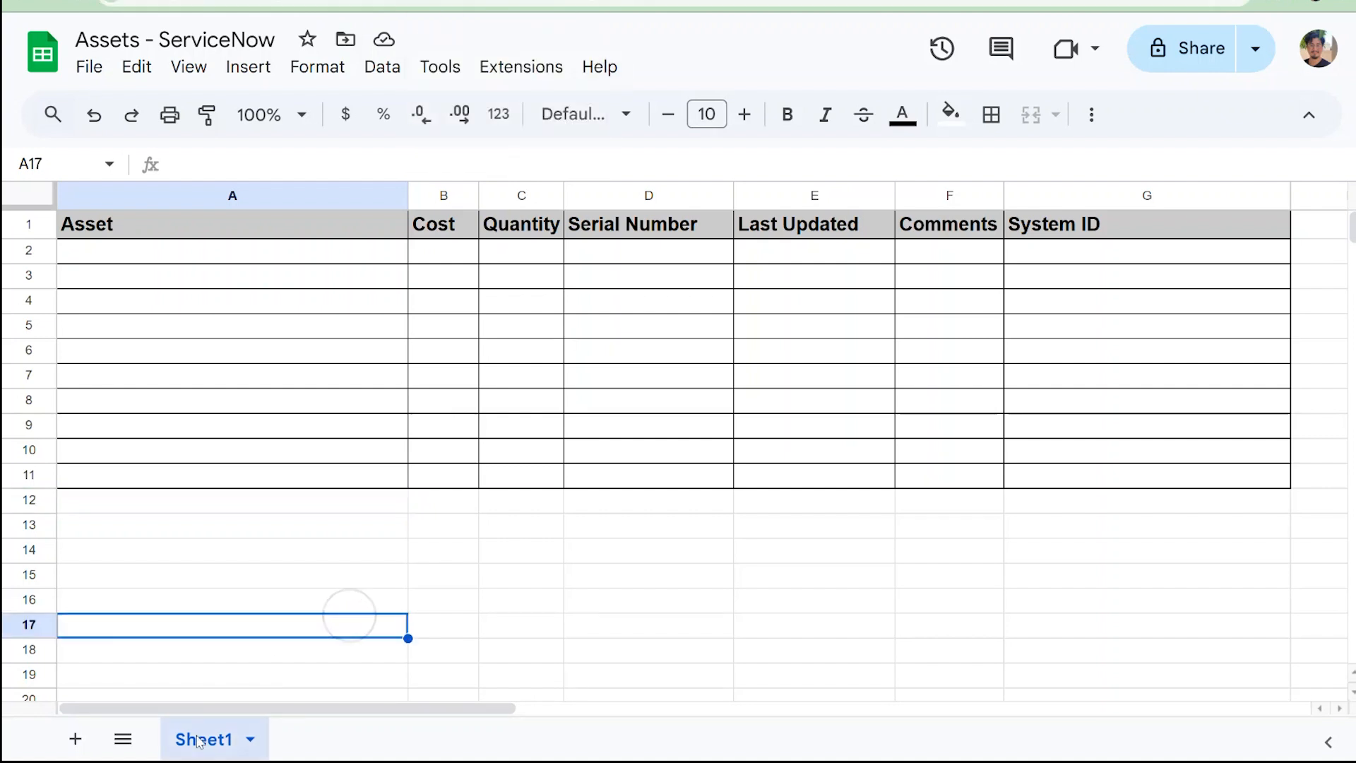
left_click(251, 499)
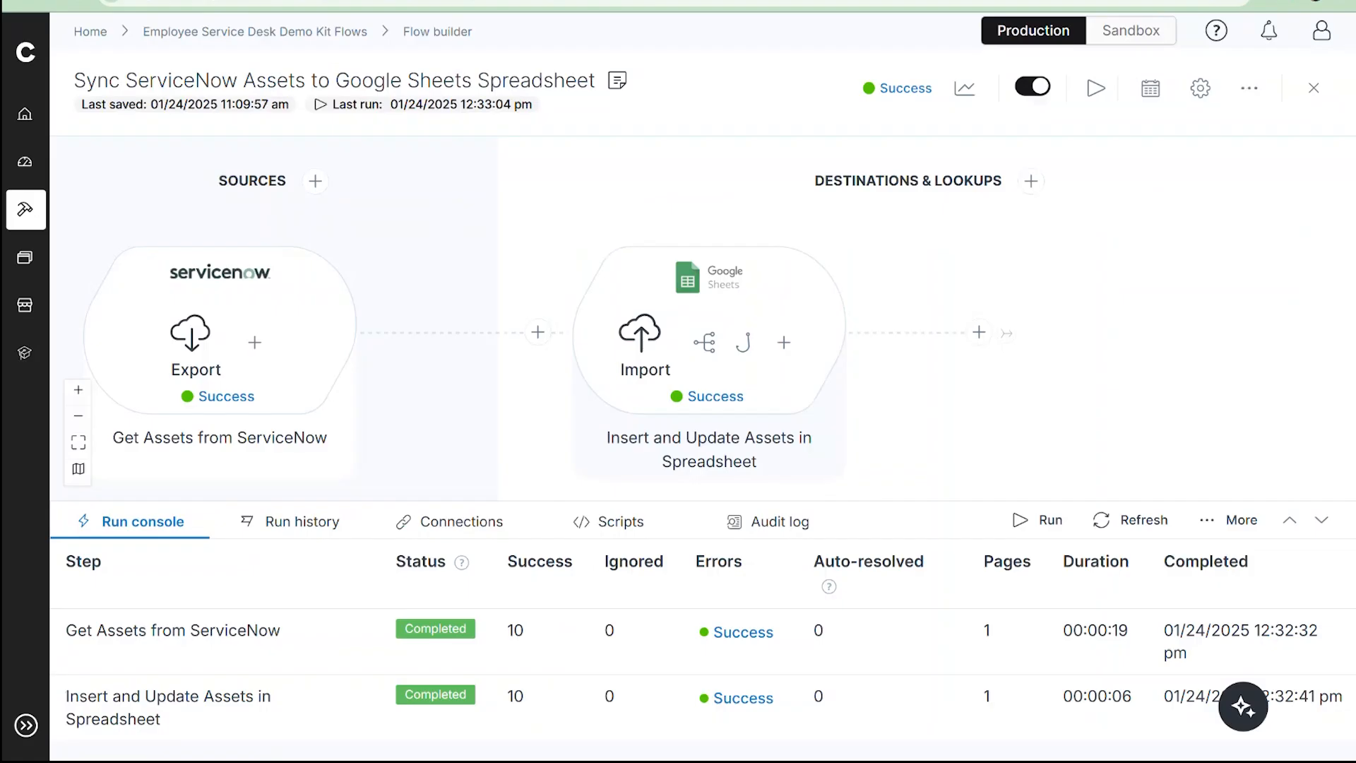
Review the Google Sheets import's connection, spreadsheet ID, sheet name, headers and row-matching fields in Celigo, and close it without changes.
left_click(645, 342)
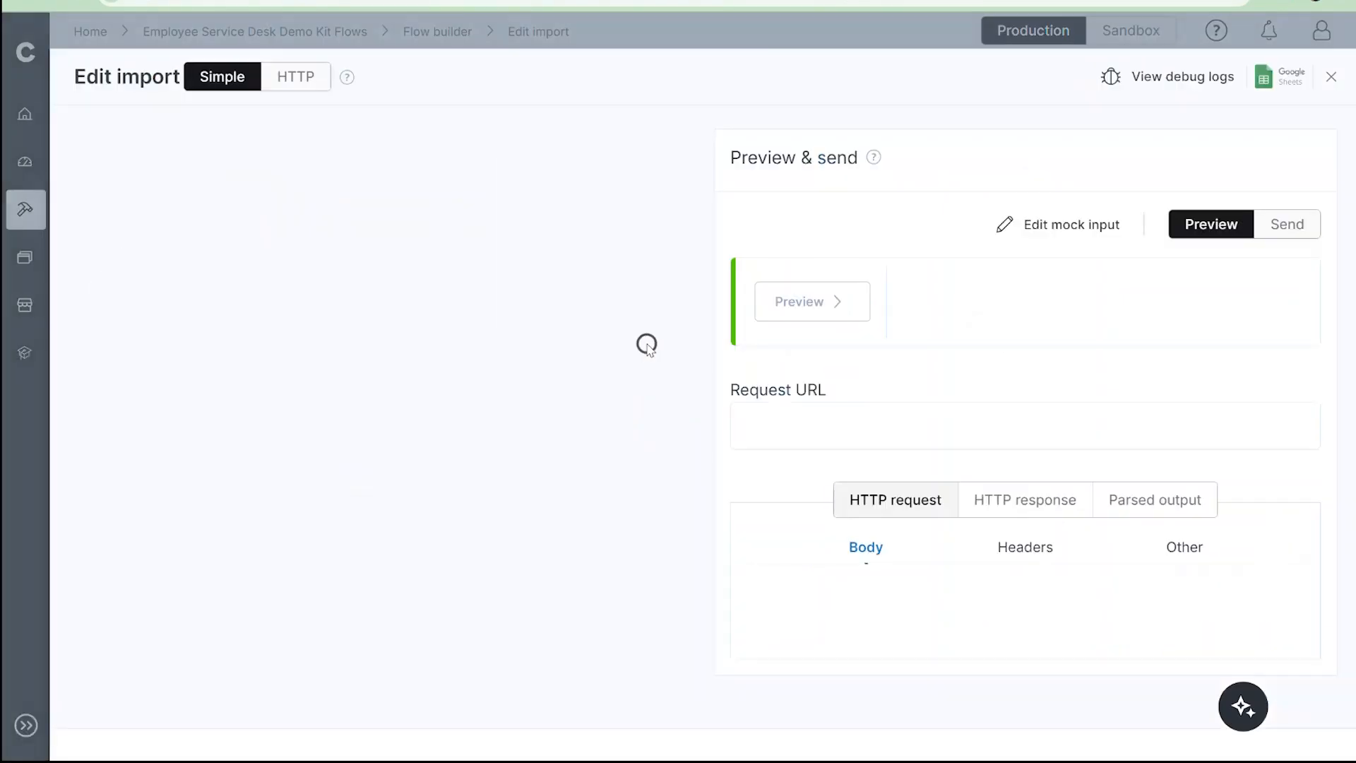
scroll(539, 332, "down", 3)
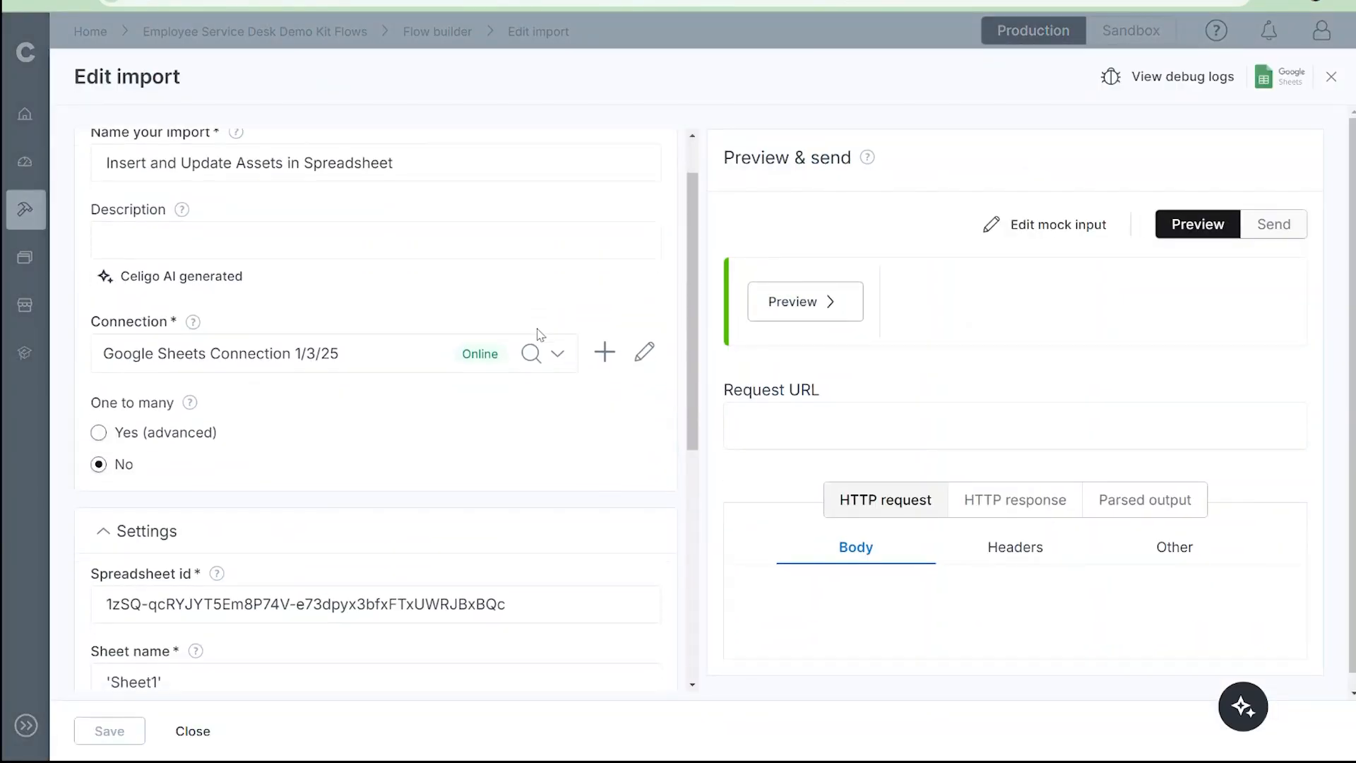
scroll(541, 334, "down", 2)
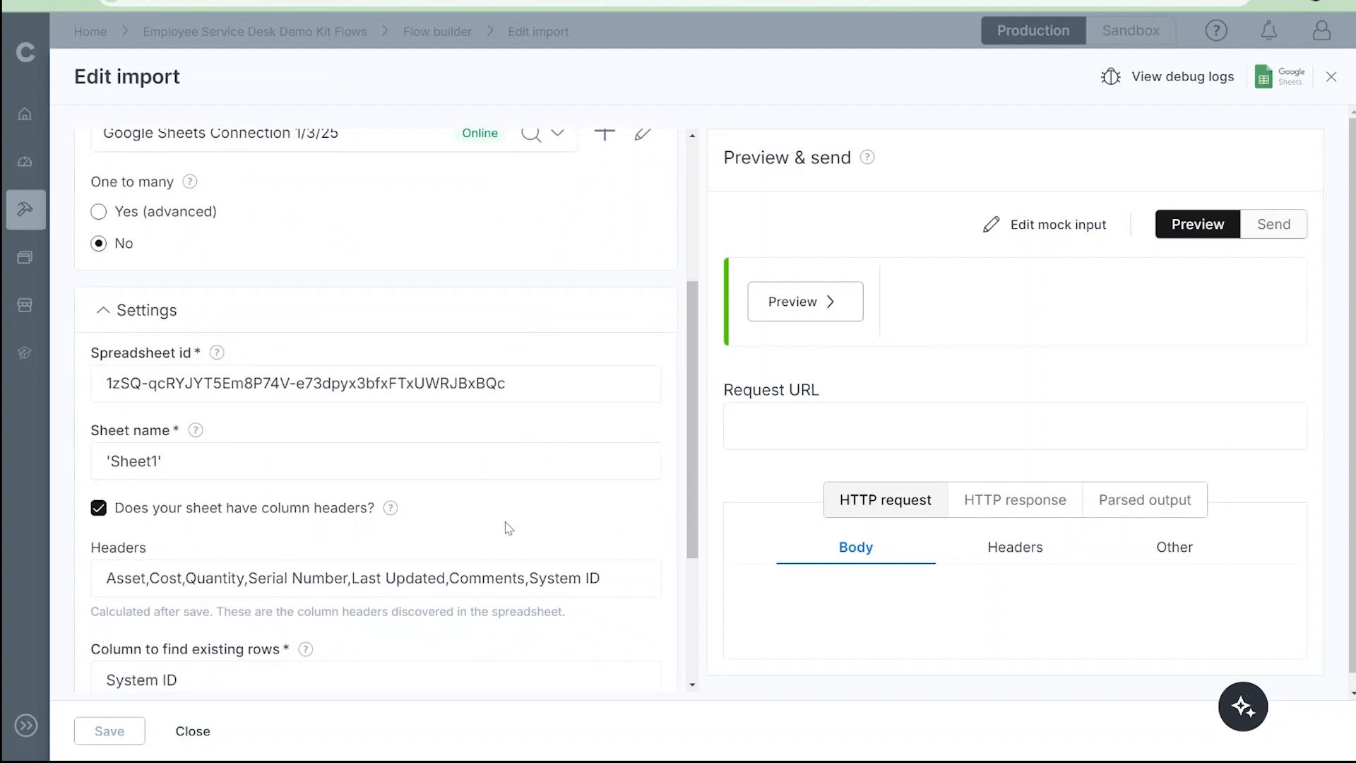
scroll(354, 490, "down", 1)
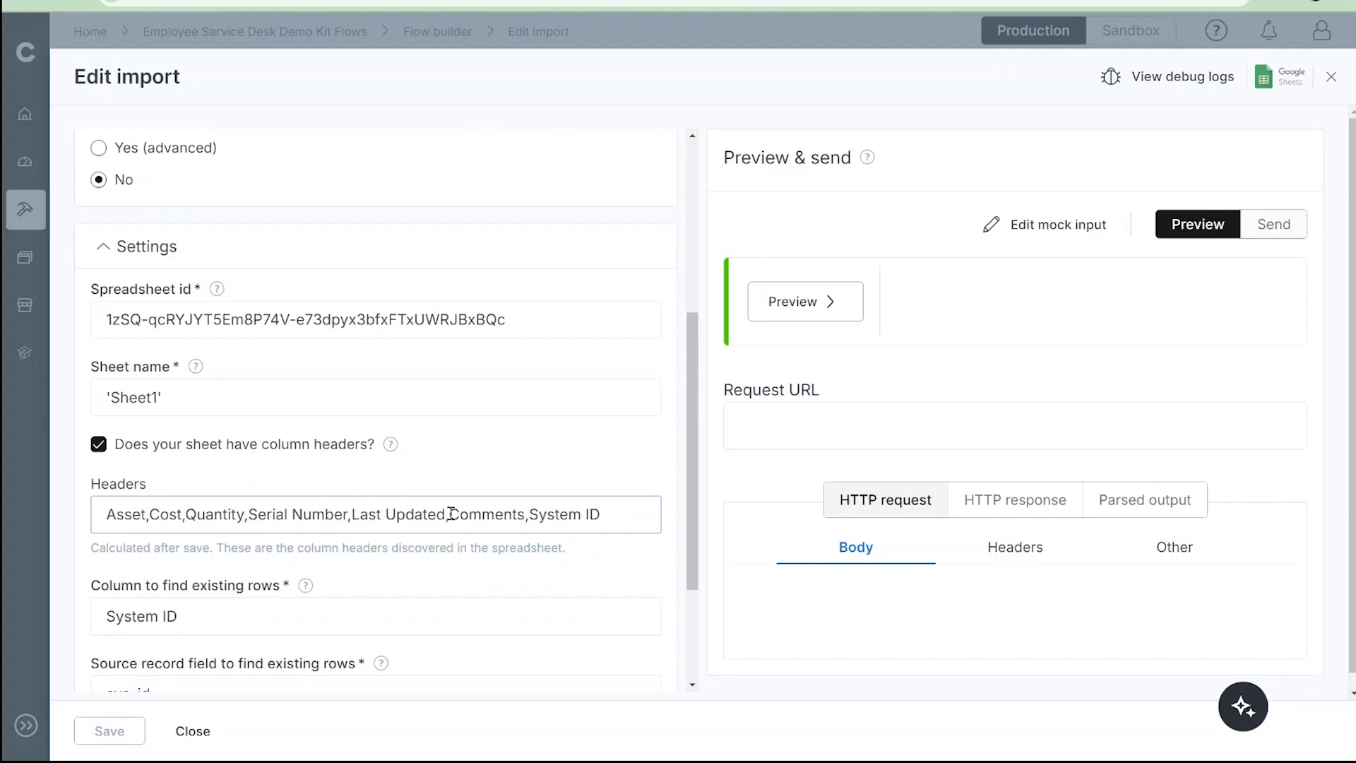
scroll(537, 516, "down", 2)
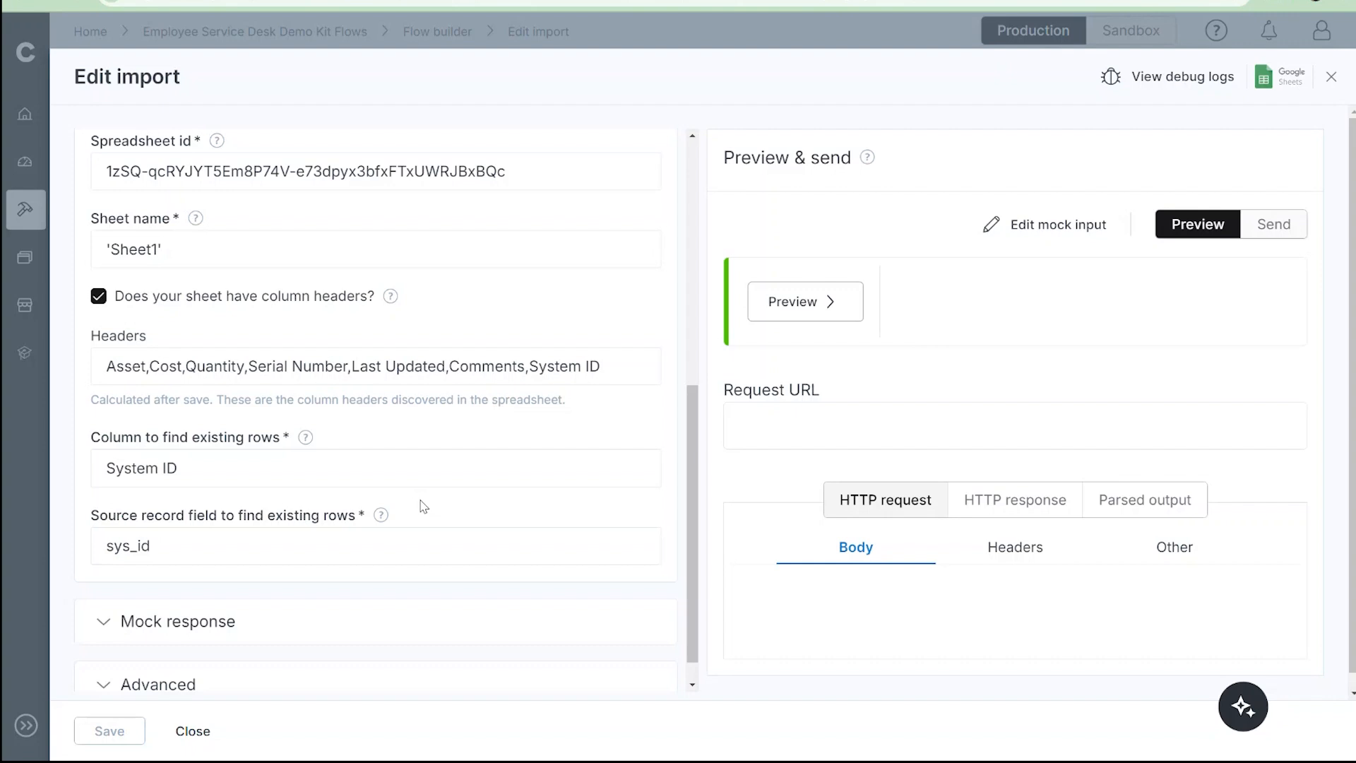
left_click(364, 555)
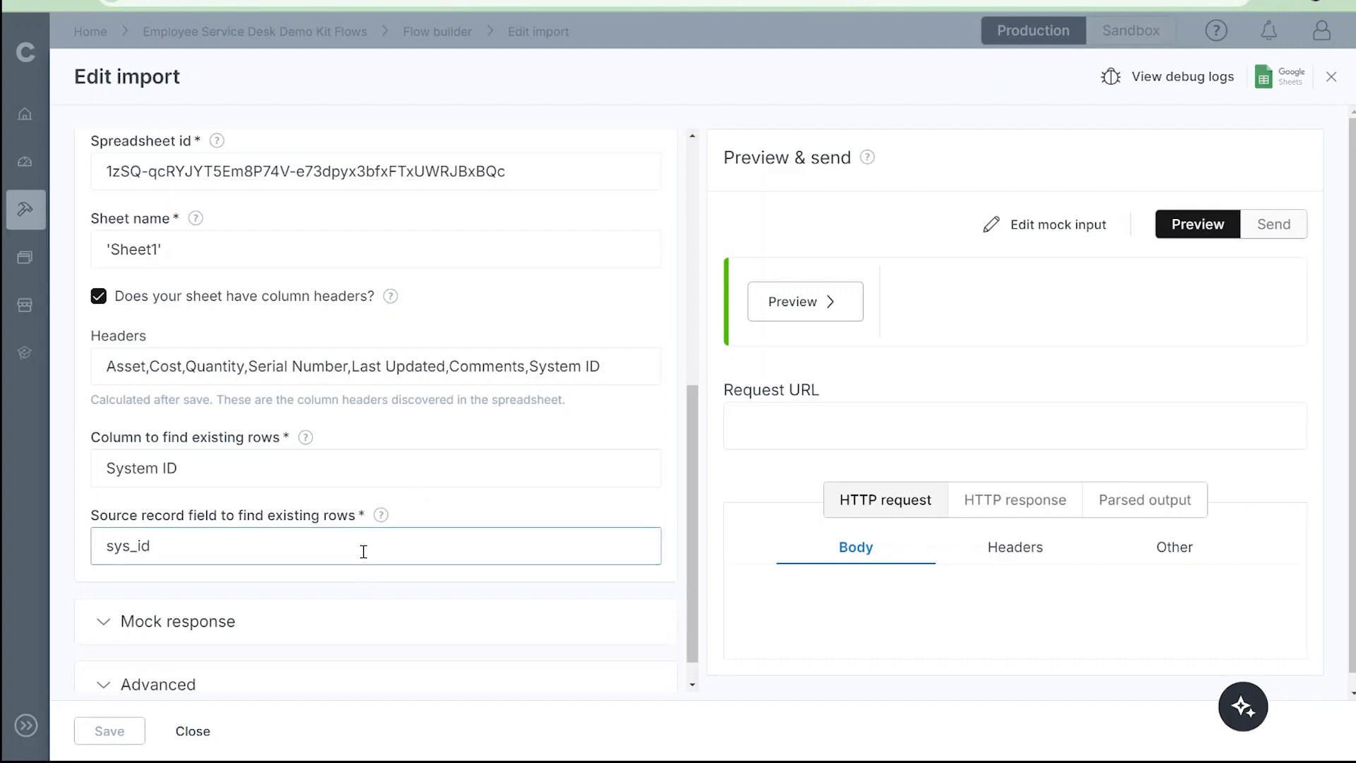
left_click(415, 476)
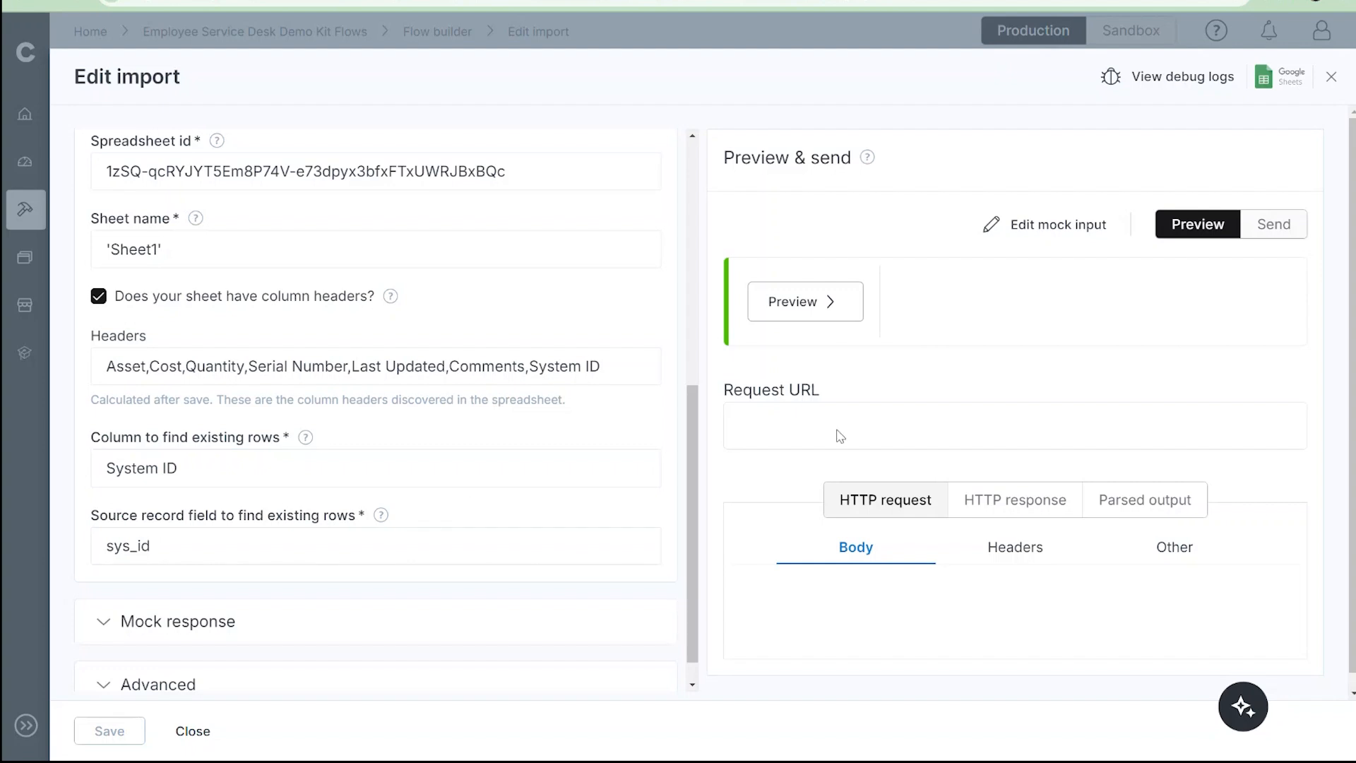
left_click(1331, 79)
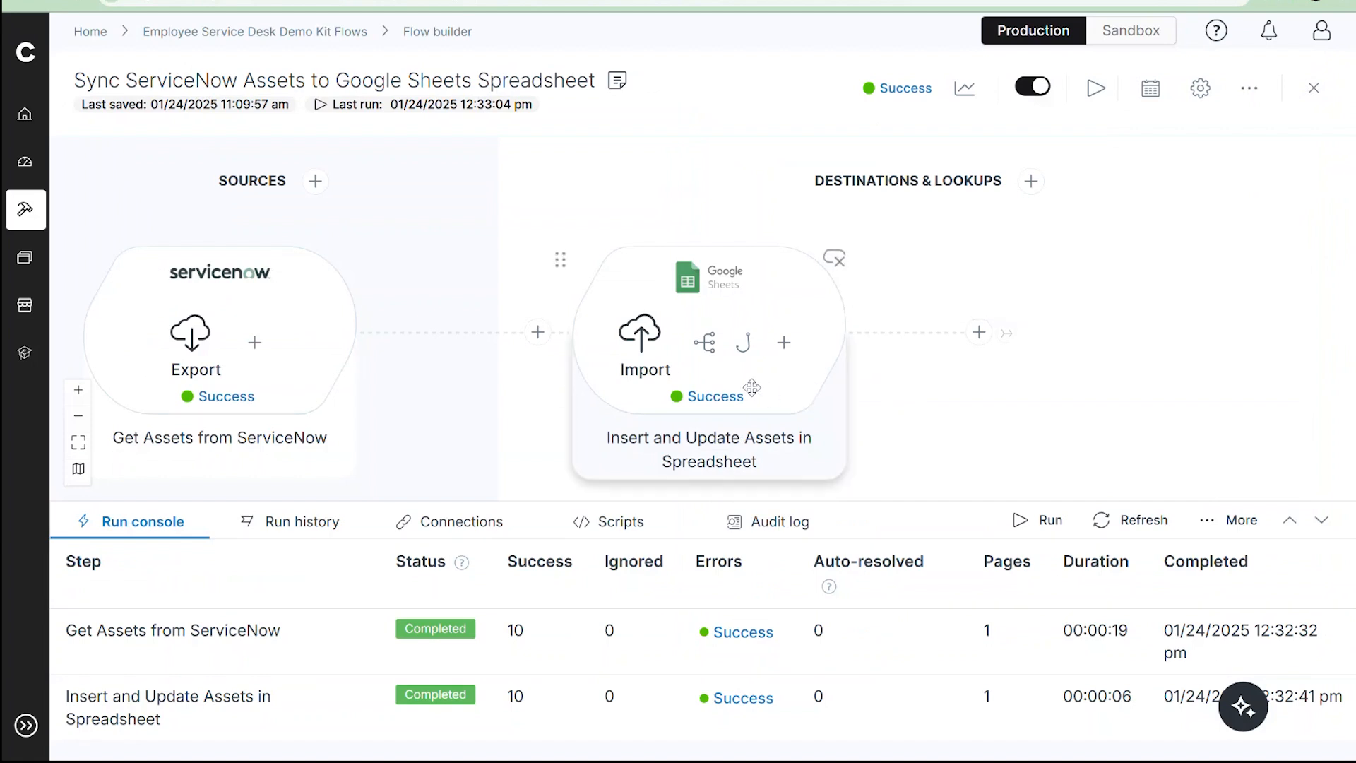
Review the field mapping of the Insert and Update Assets in Spreadsheet import without changing it, and run the flow.
left_click(703, 344)
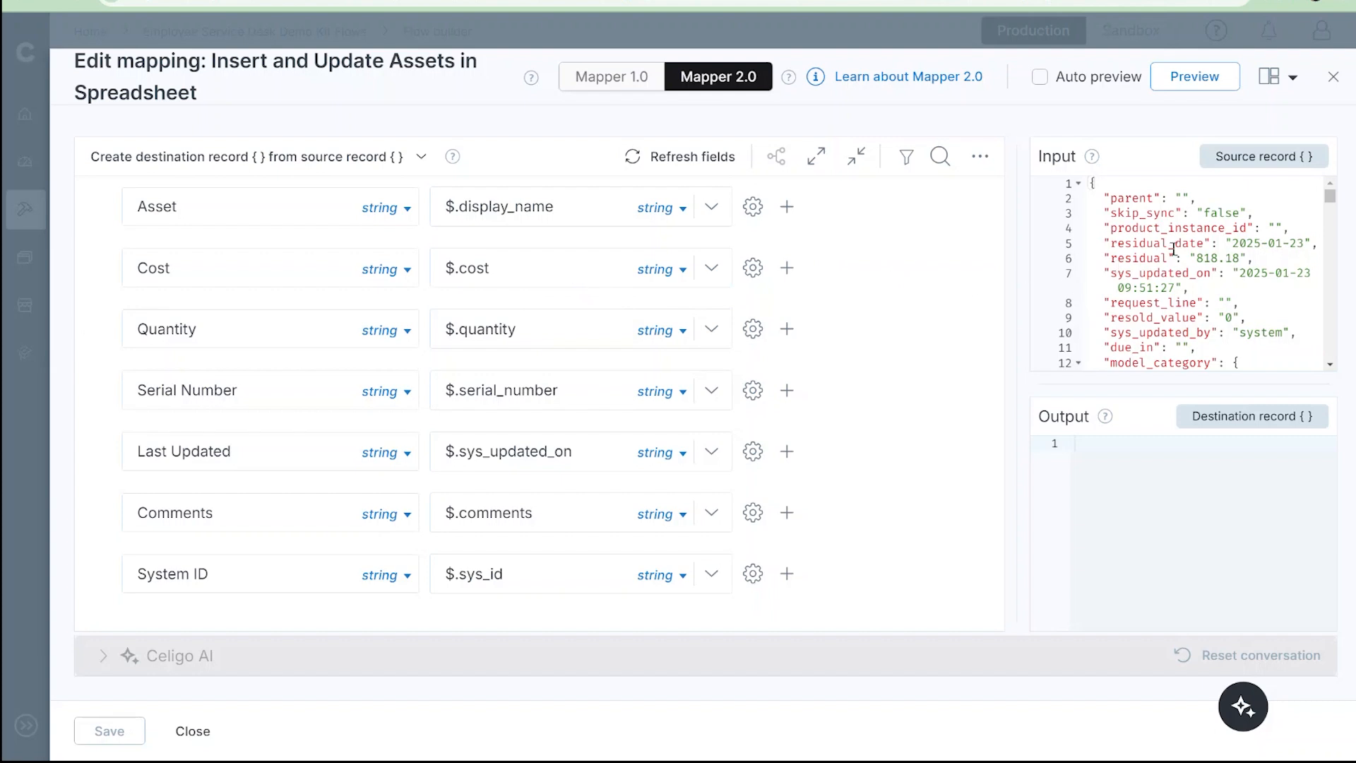
left_click(1334, 79)
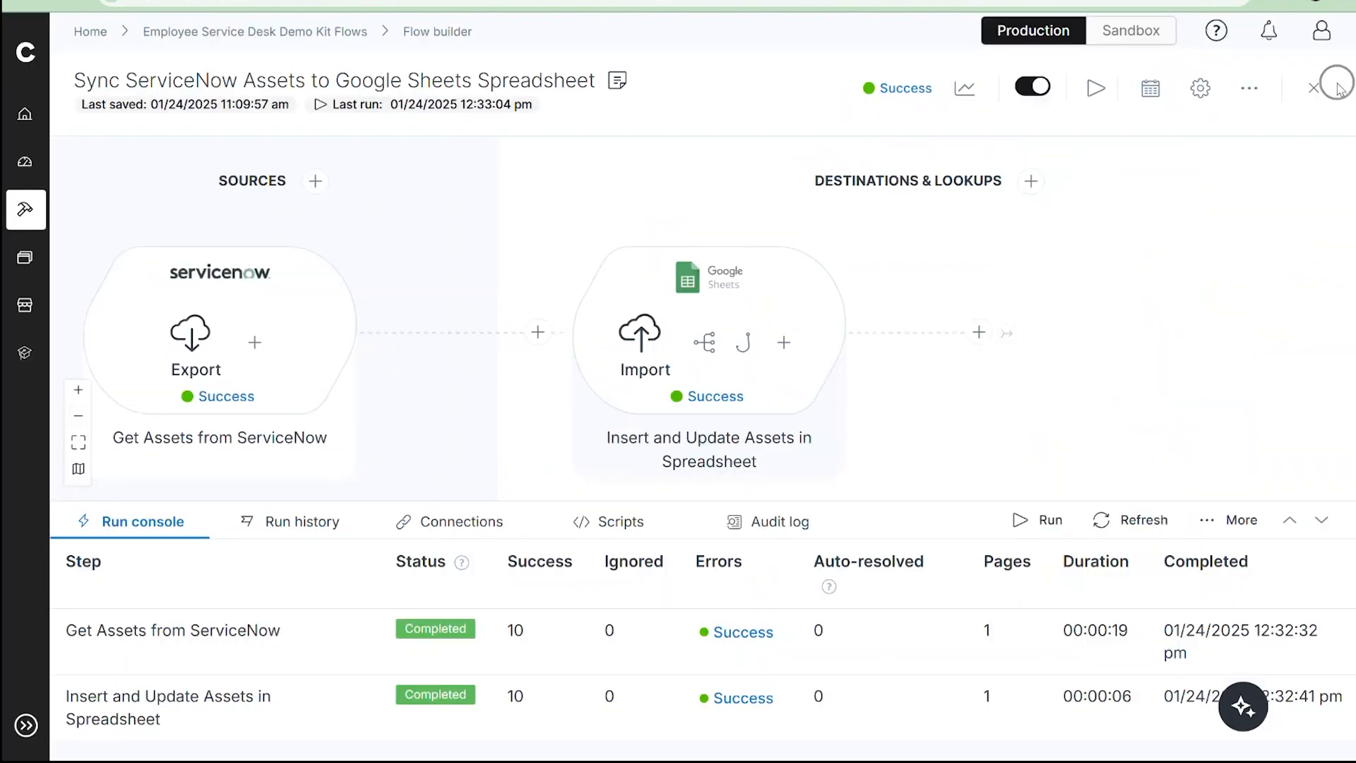
left_click(1091, 92)
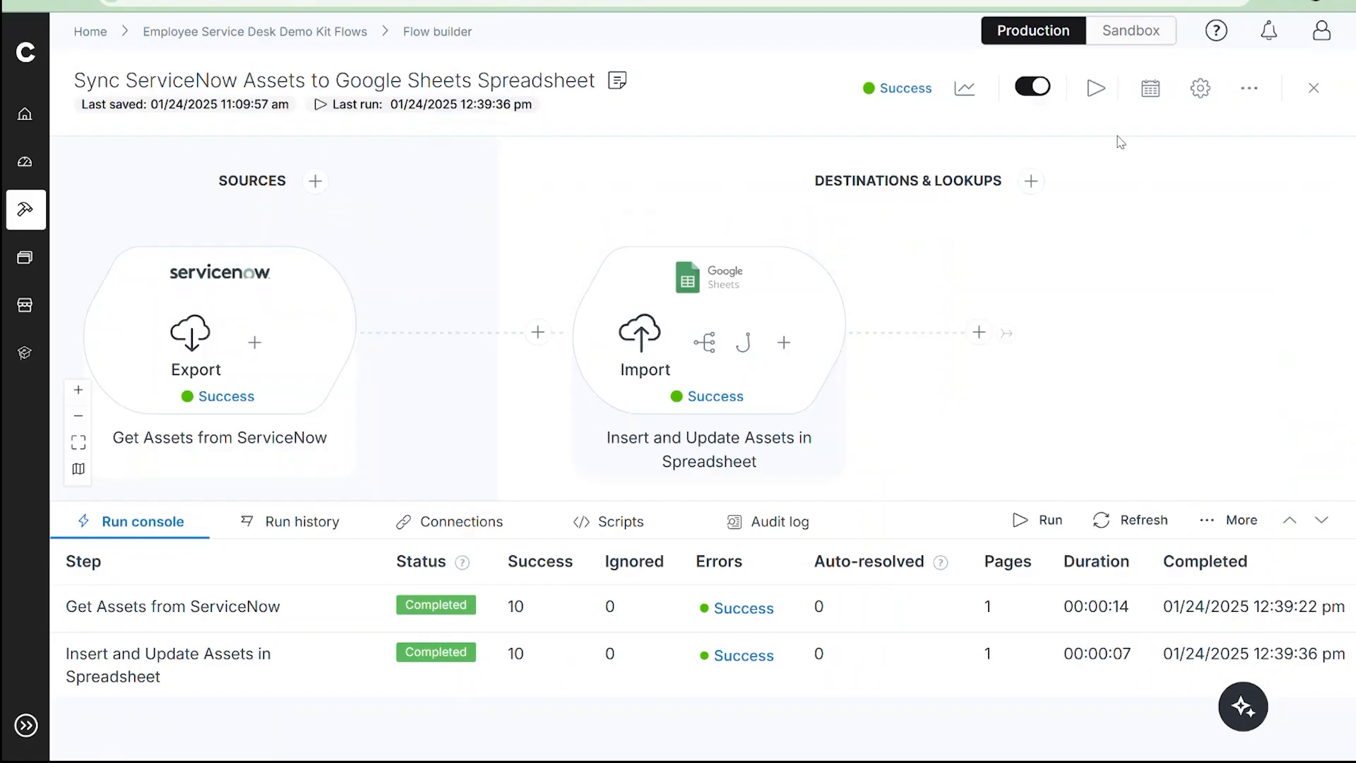
Review the preset frequency options in the flow's schedule settings and close them without setting a schedule.
left_click(1151, 89)
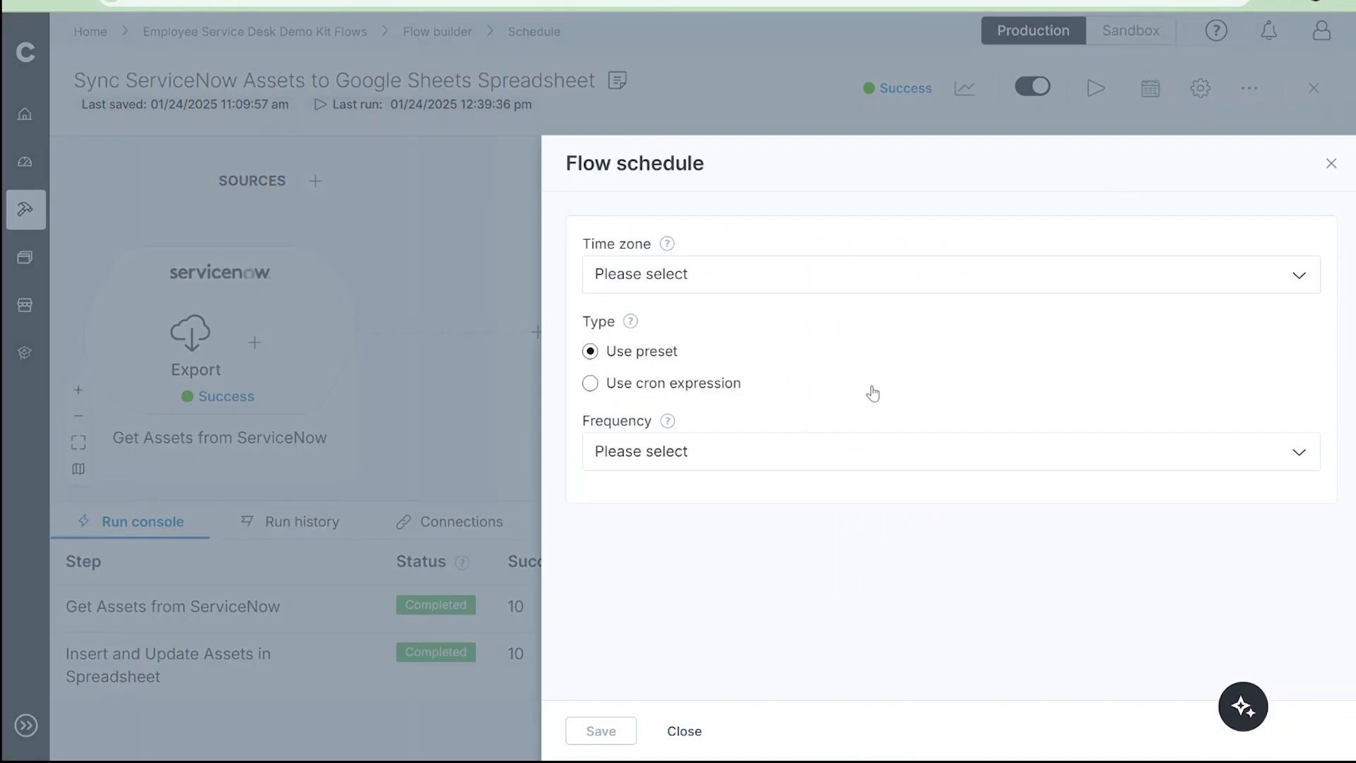
left_click(738, 458)
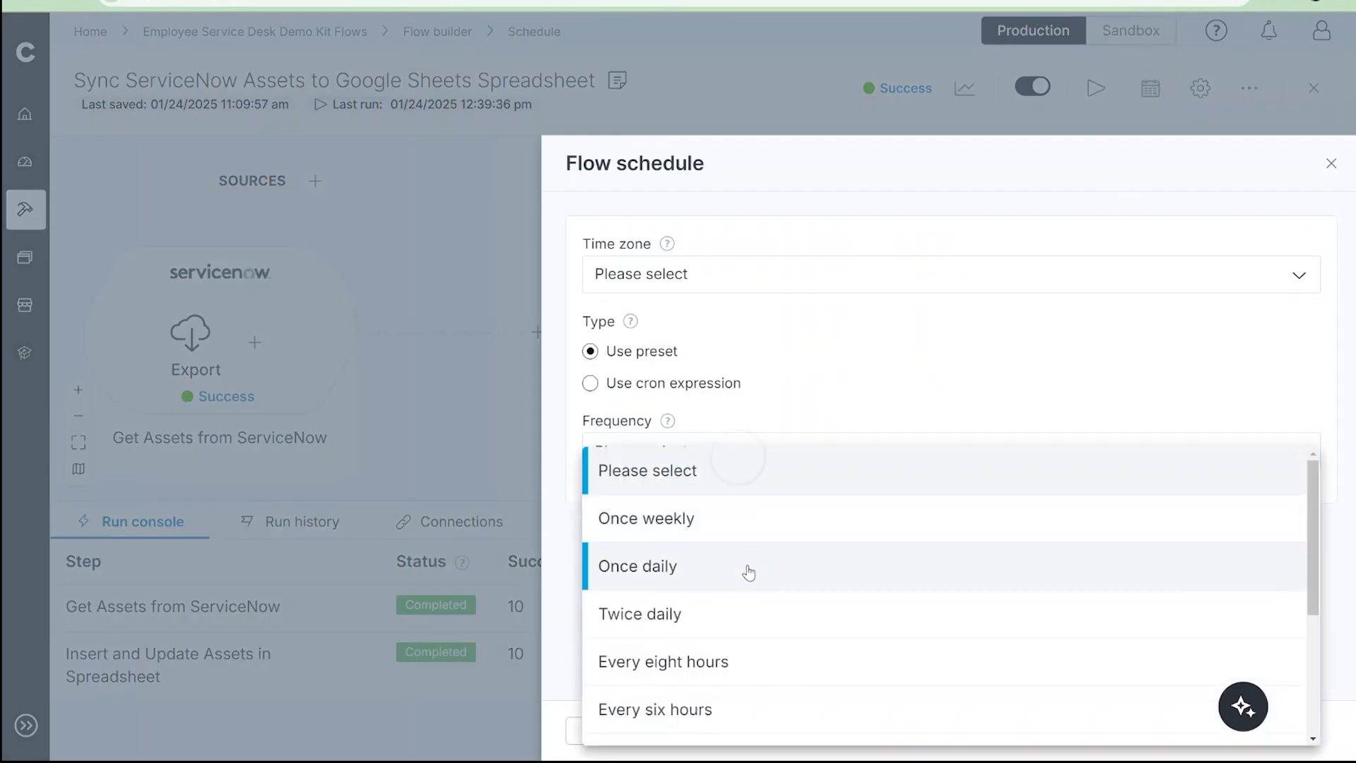
scroll(748, 570, "down", 3)
scroll(751, 571, "down", 3)
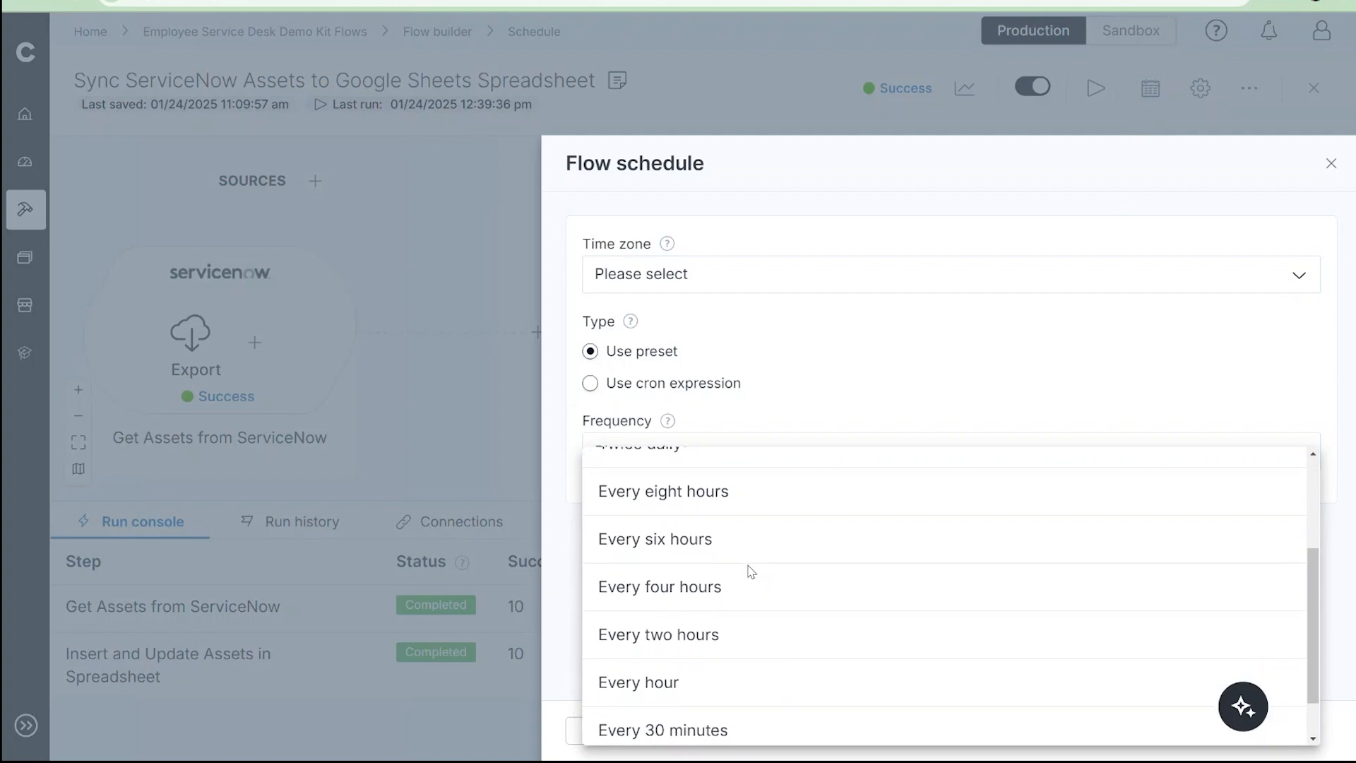
scroll(748, 569, "up", 6)
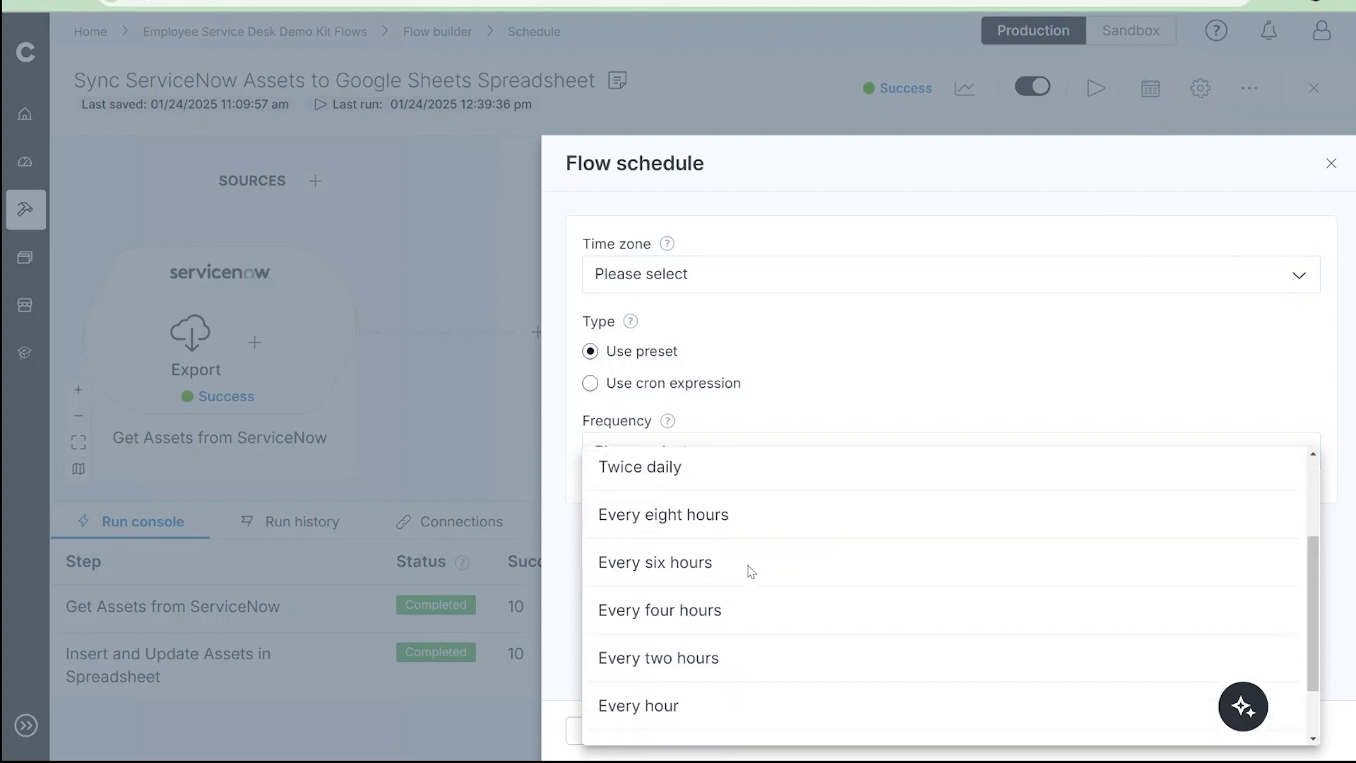
left_click(802, 380)
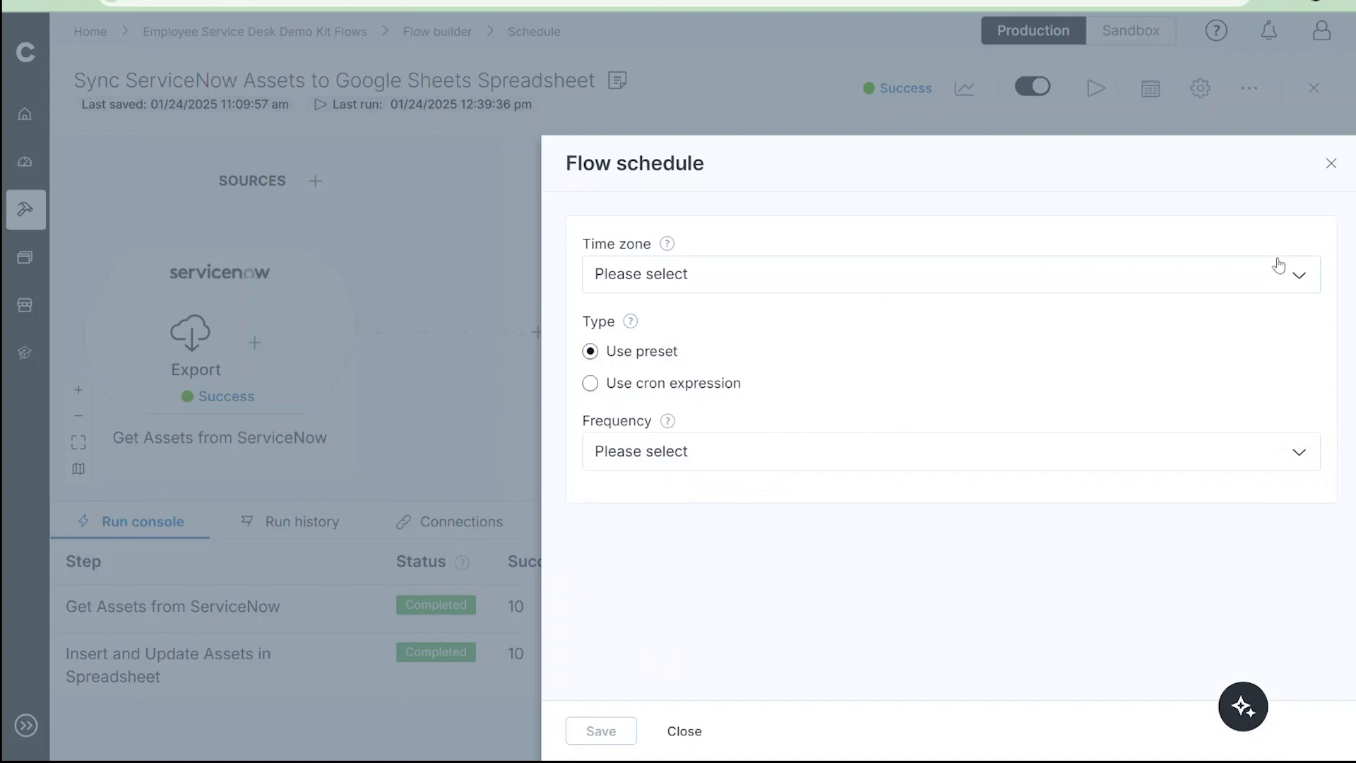
left_click(1332, 164)
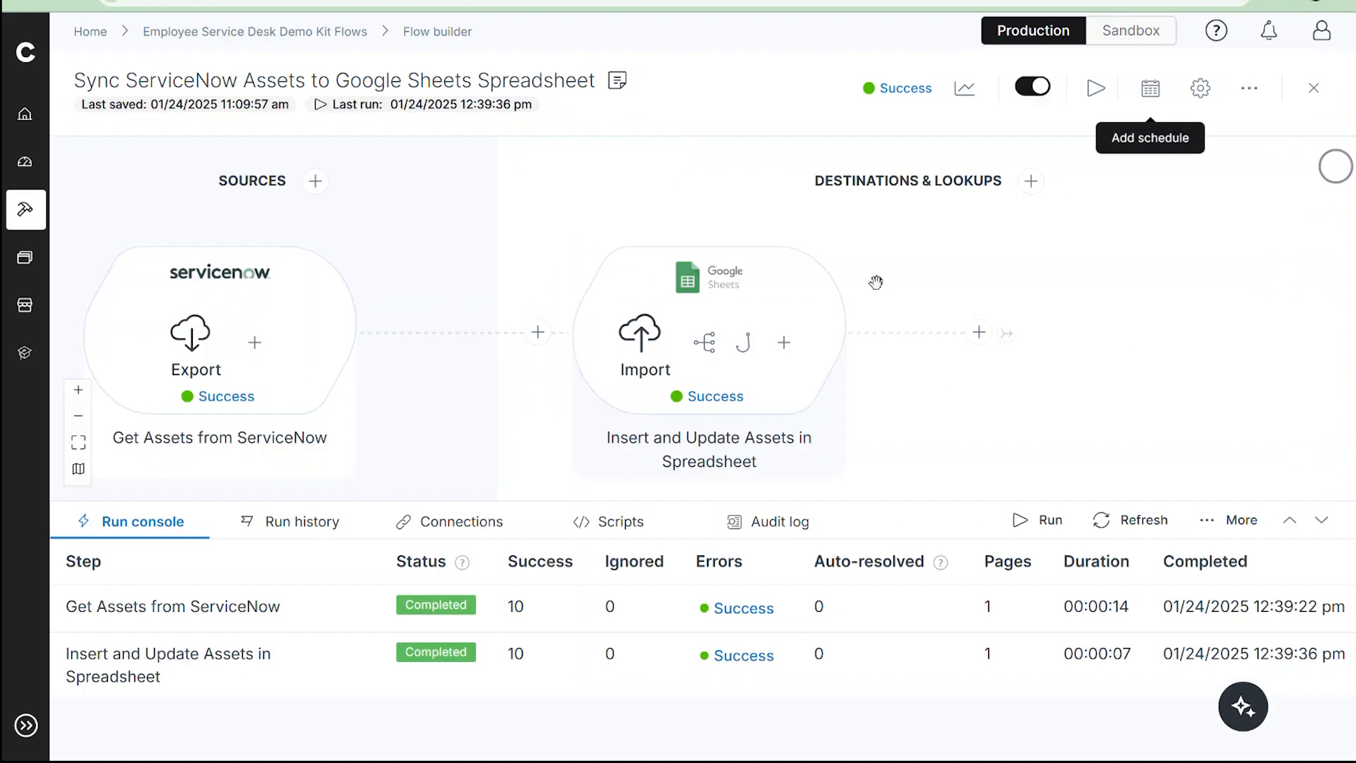